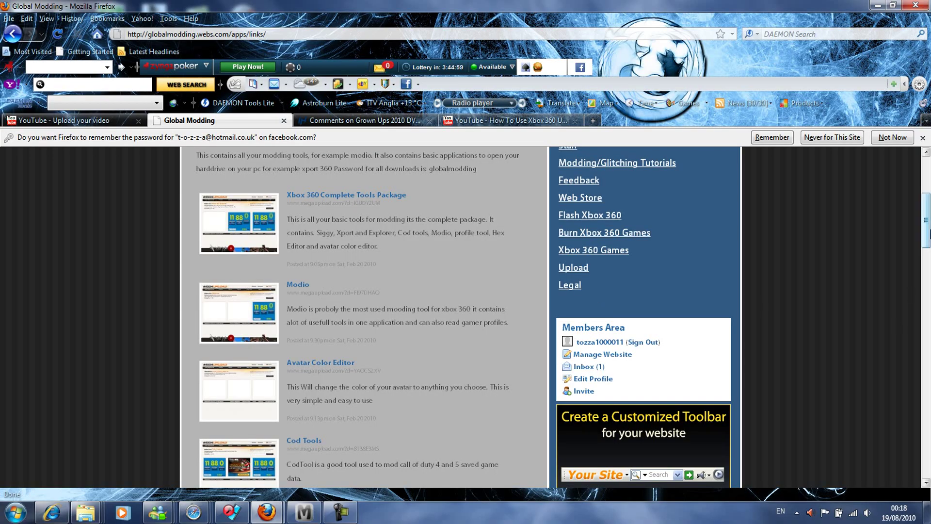
Scroll the Global Modding Links page to the Modding Tools downloads, including Modio.
left_click_drag(929, 232, 929, 204)
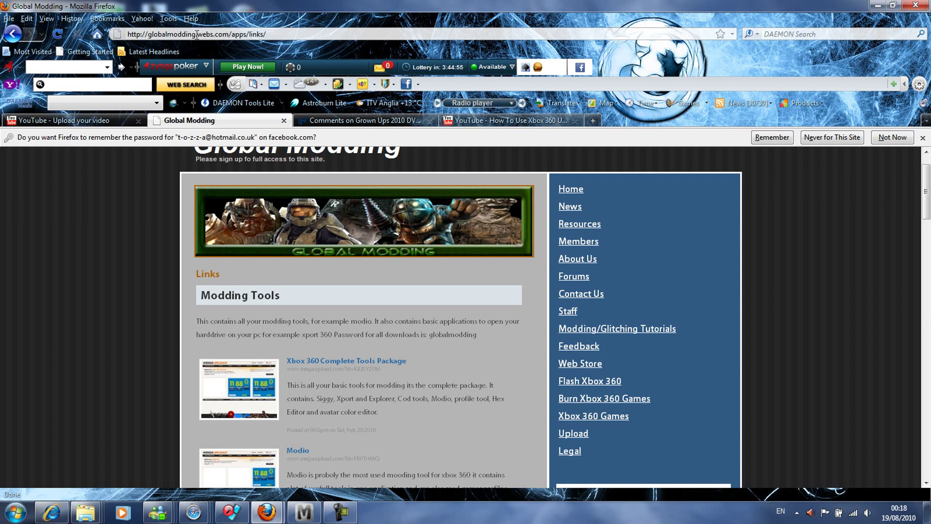
scroll(880, 214, "down", 3)
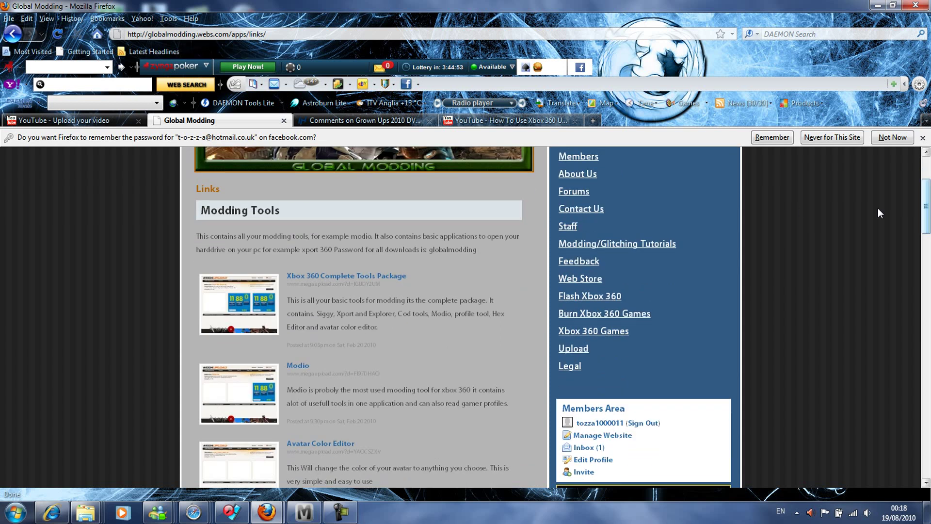
left_click_drag(924, 195, 924, 180)
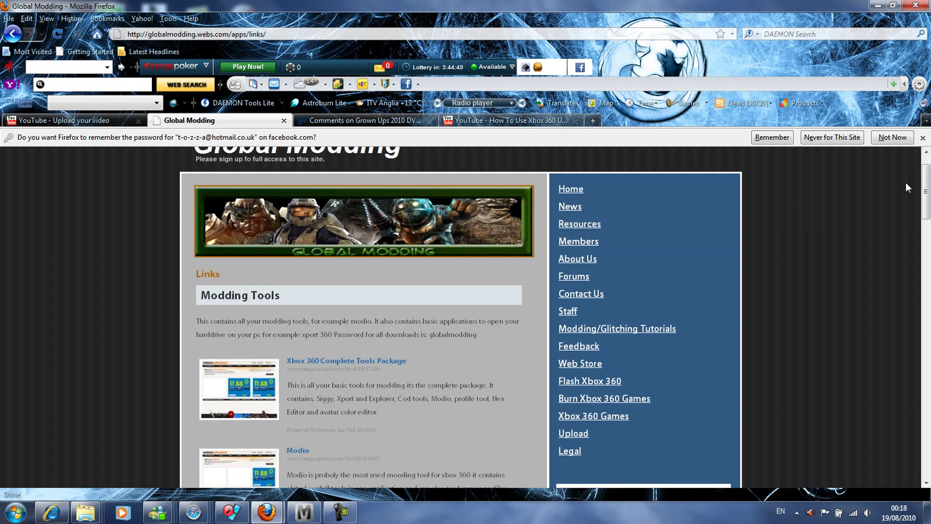
scroll(513, 377, "down", 5)
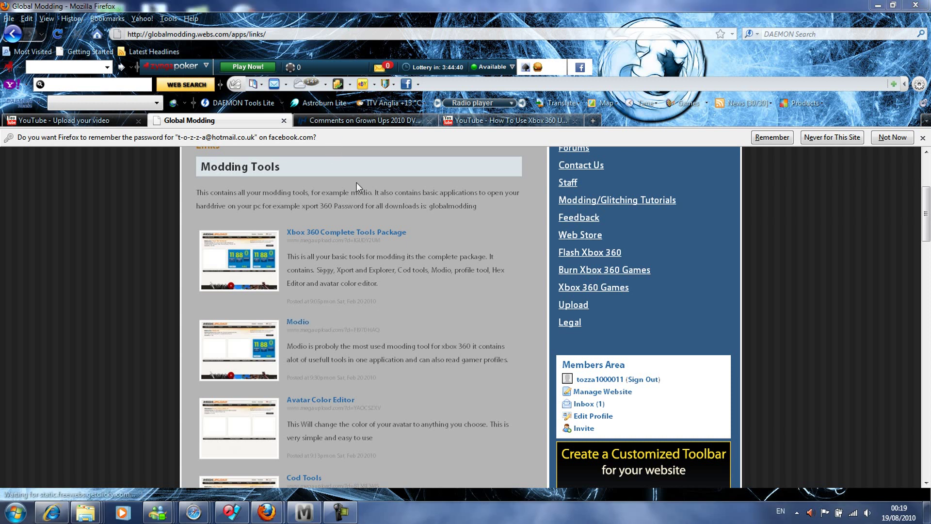
Open the Modio.rar download page and submit its download password.
left_click(298, 322)
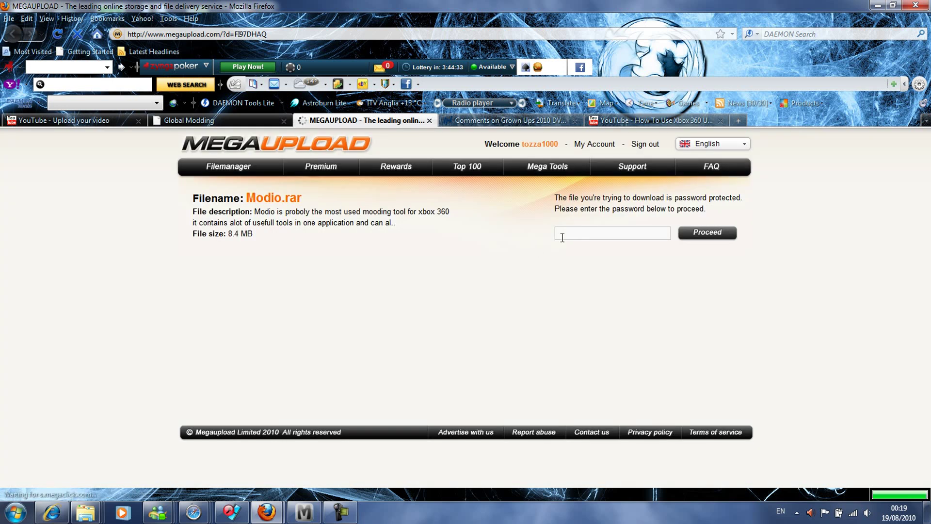
left_click(562, 237)
type("•••••")
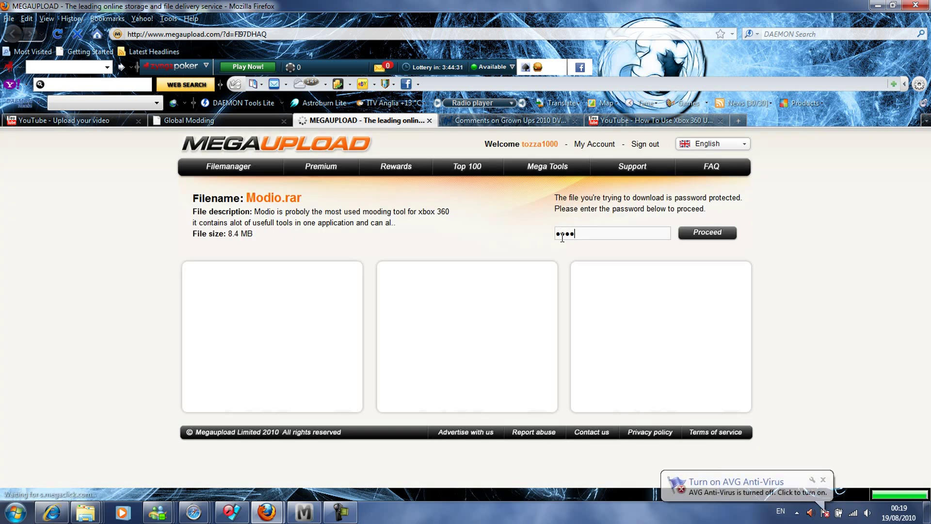
type("••••••••")
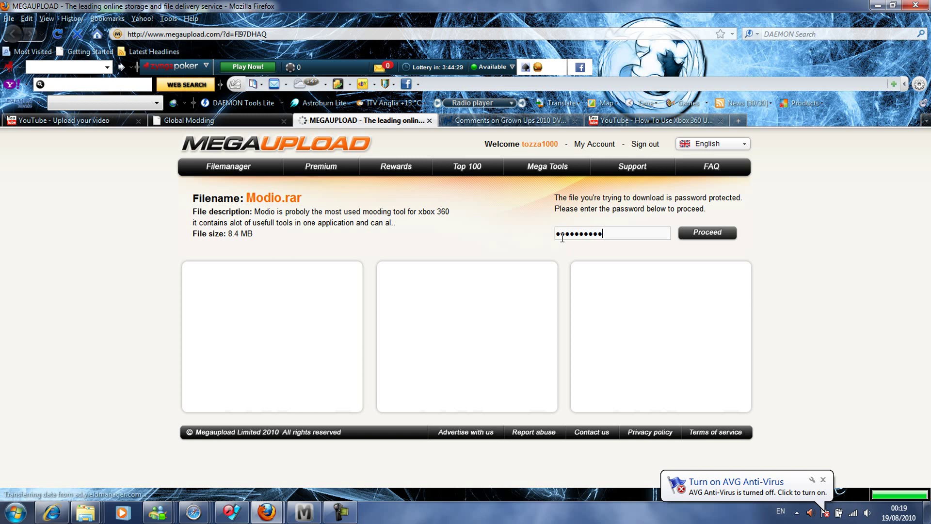
key("Return")
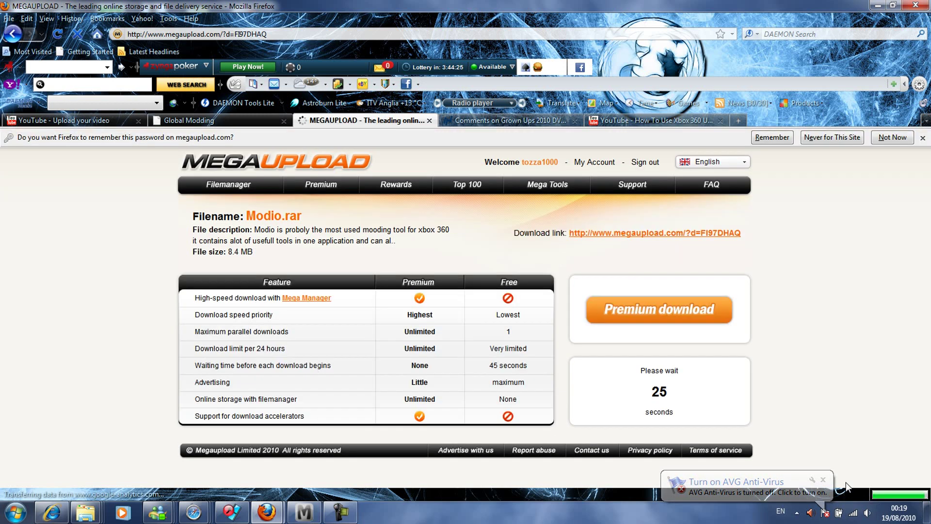
Dismiss the antivirus and antispyware notifications, close the Megaupload tab and bring up Modio.
left_click(823, 480)
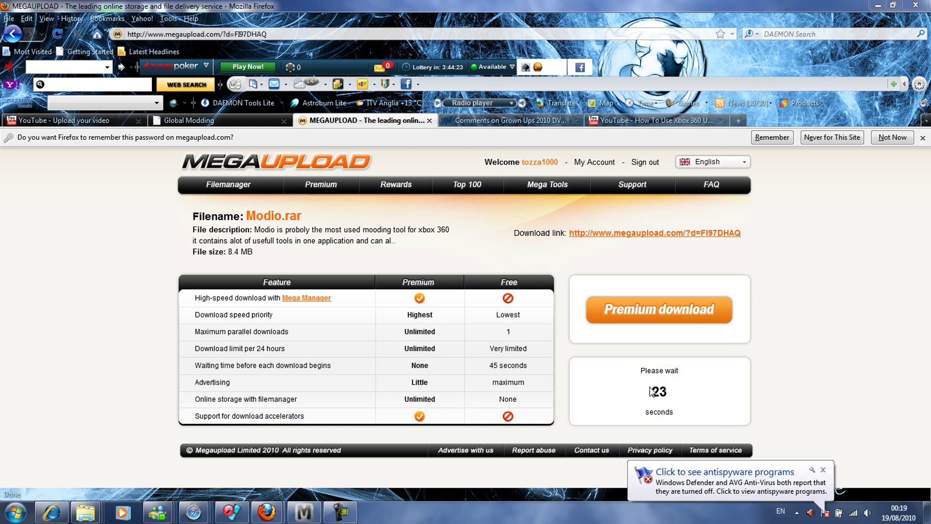
left_click(823, 471)
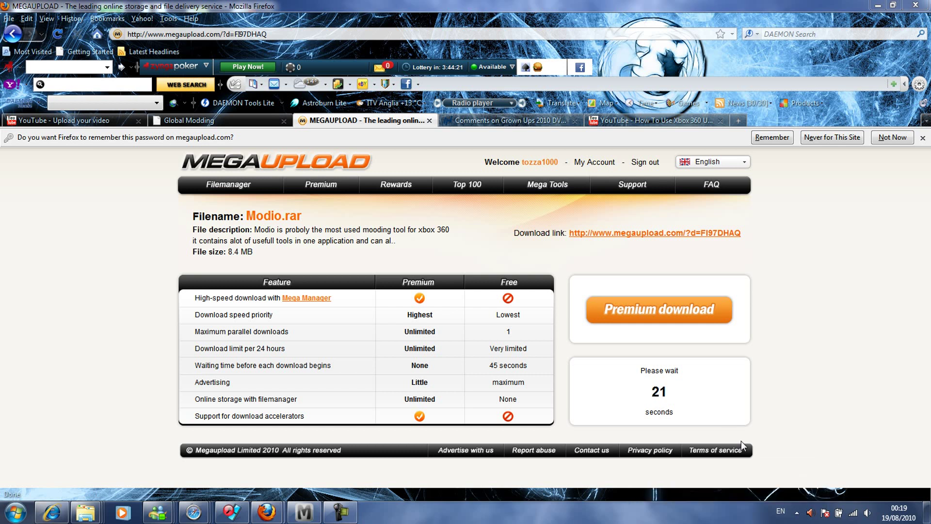
left_click(429, 120)
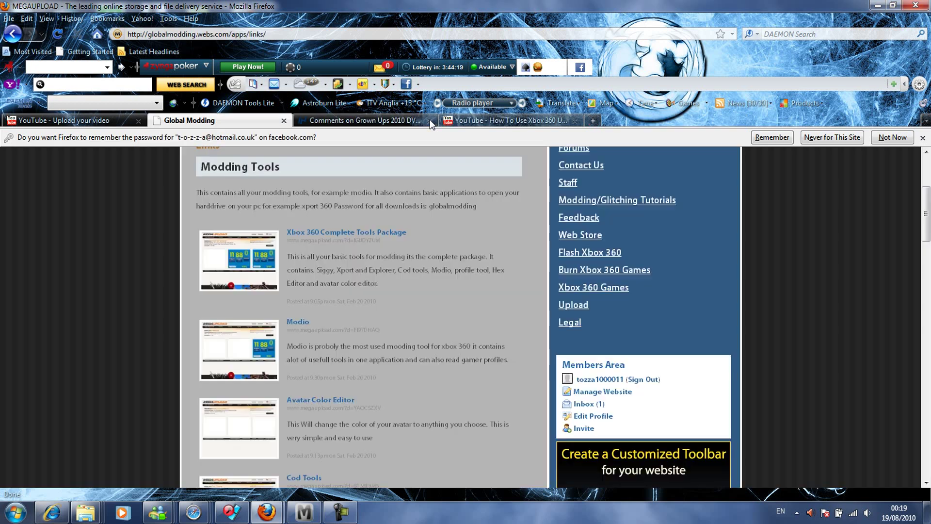
left_click(304, 512)
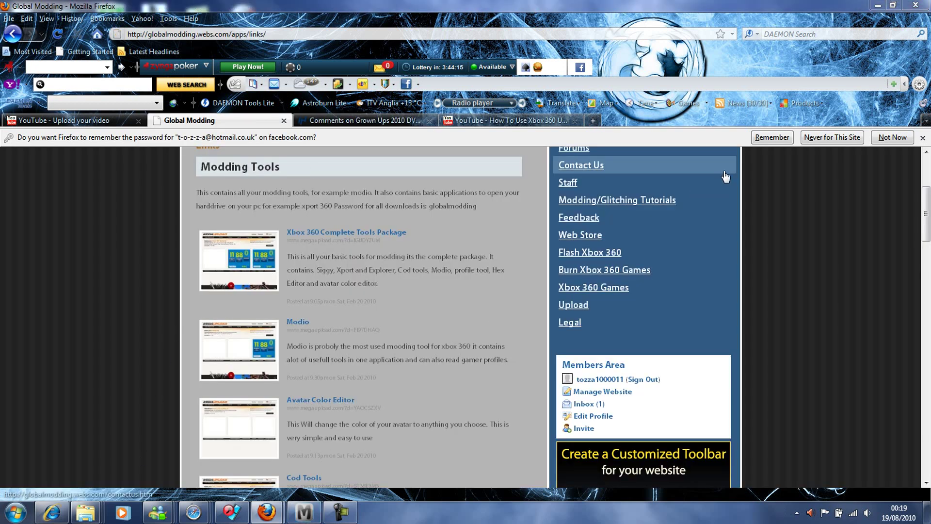
left_click(876, 6)
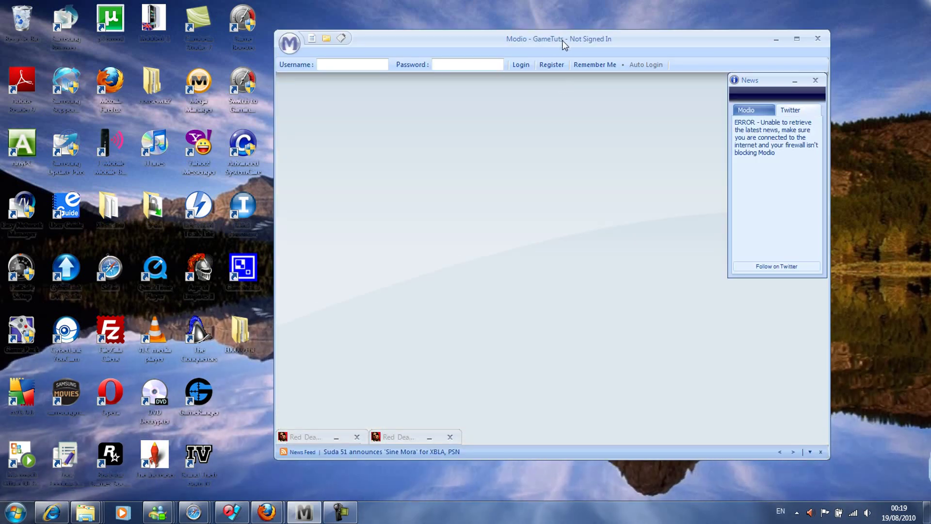
Move the Modio window higher and bring Explorer to the profile's top-level folder.
left_click_drag(550, 39, 593, 21)
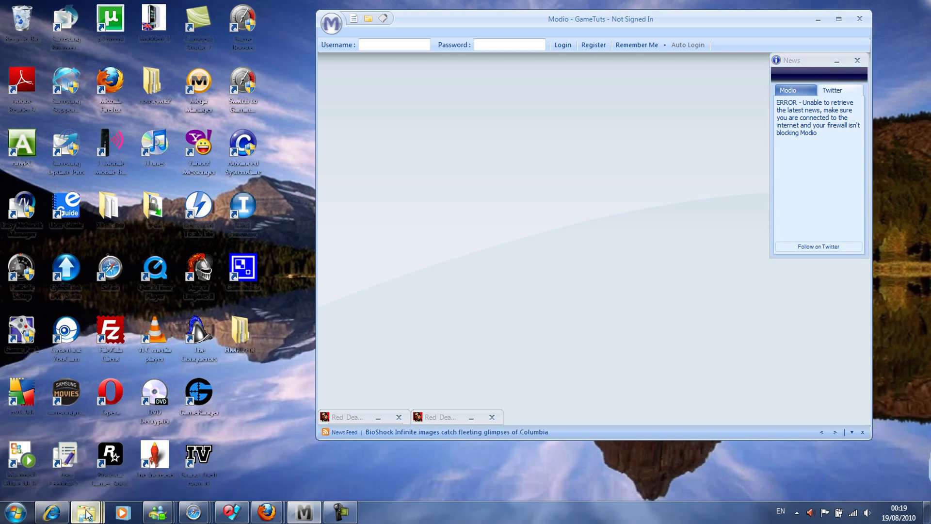
mouse_move(85, 510)
left_click(88, 453)
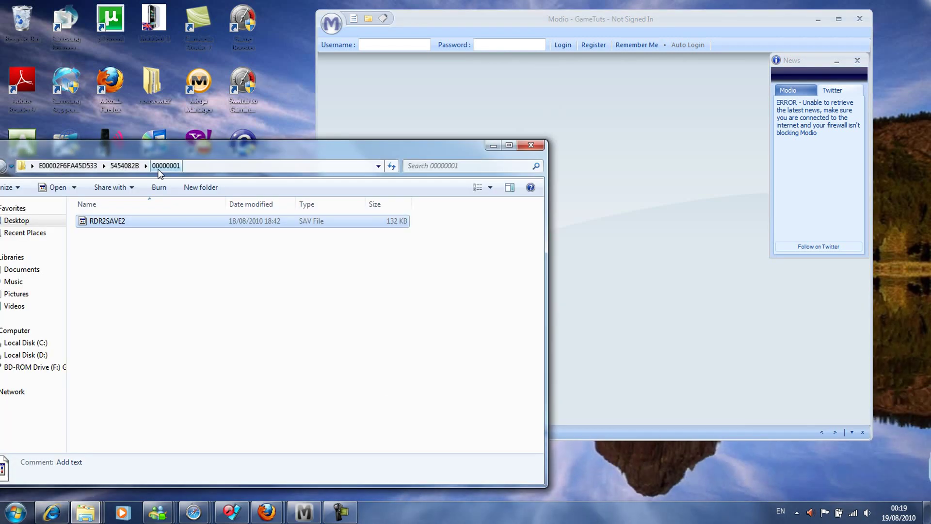
left_click(91, 167)
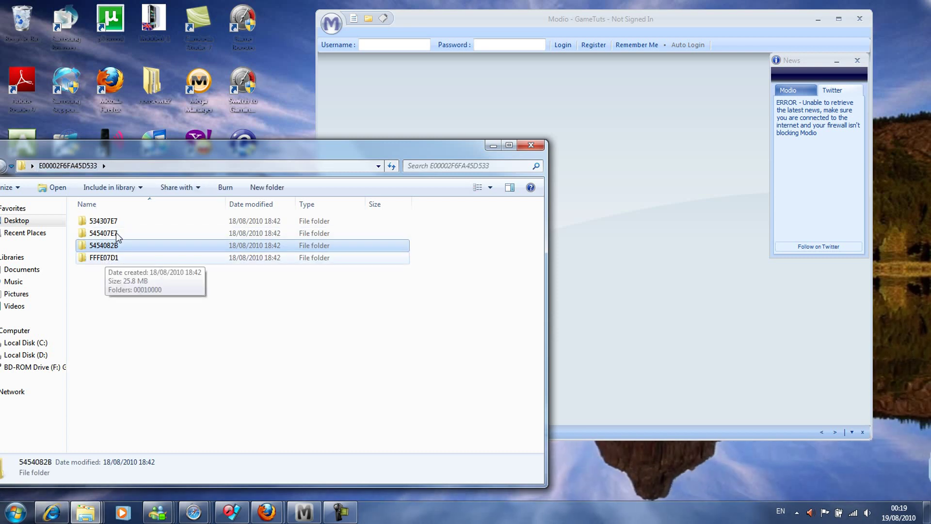
Open FFFE07D1 > 00010000 and drag the profile file toward Modio.
double_click(126, 258)
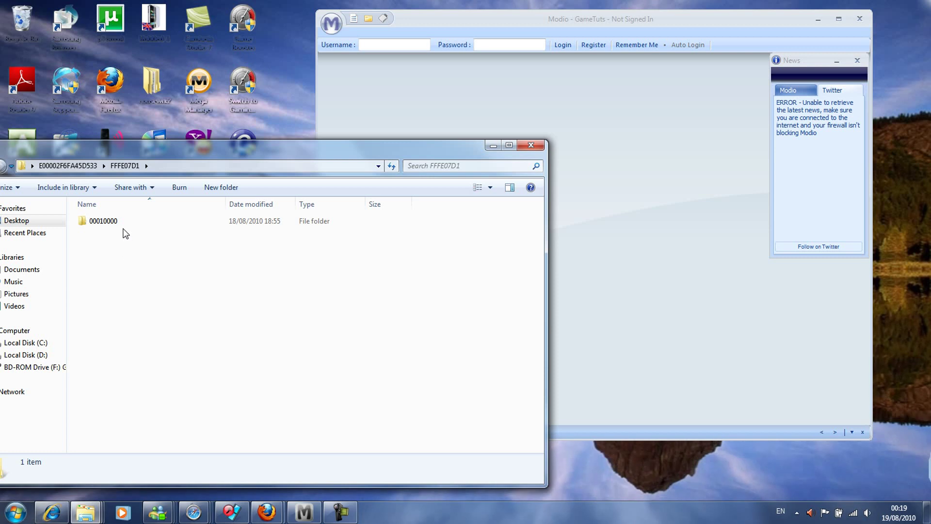
double_click(125, 223)
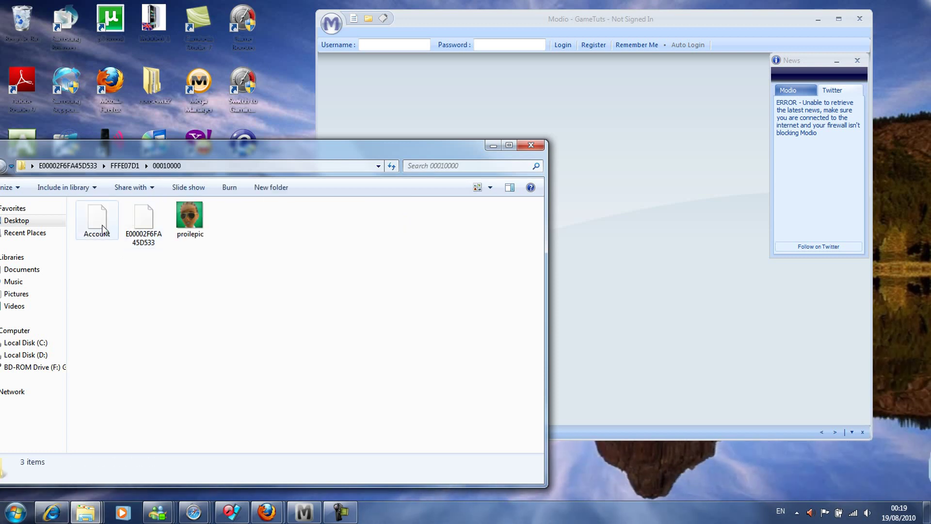
left_click(103, 228)
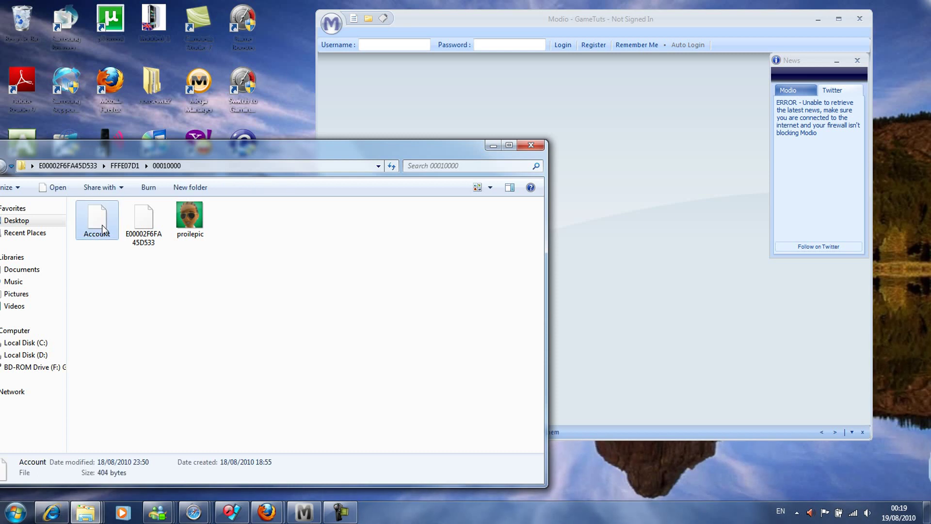
left_click(148, 236)
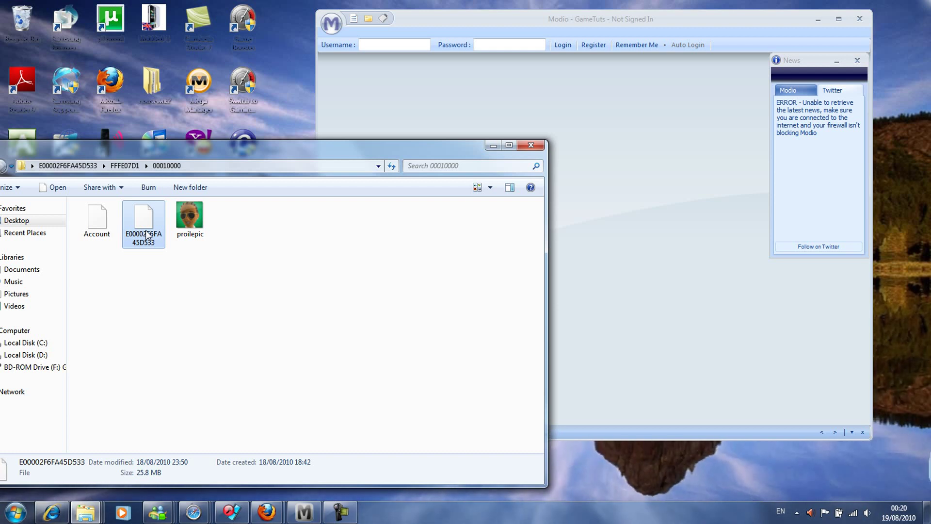
left_click_drag(159, 236, 514, 291)
Drop the profile file onto Modio to show its Profile ID, Device ID and red flower gamerpic.
left_click_drag(691, 230, 603, 202)
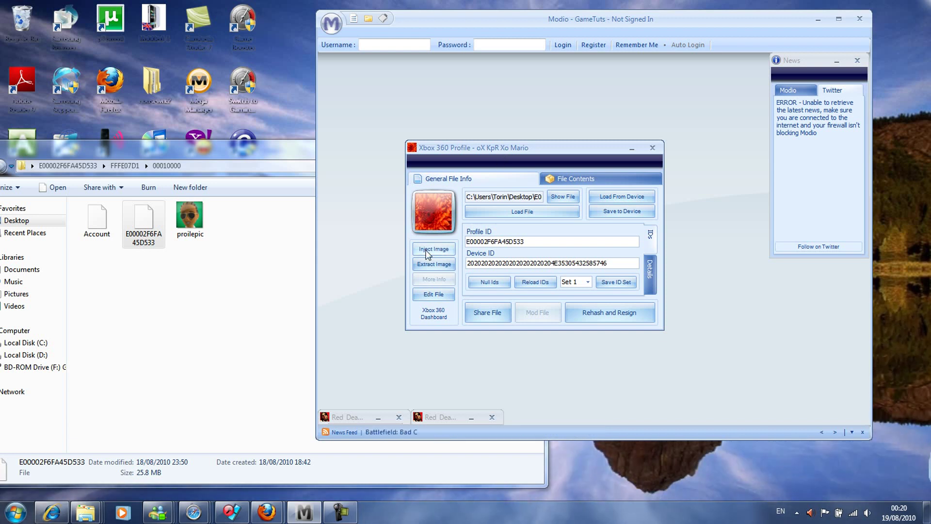
left_click(427, 269)
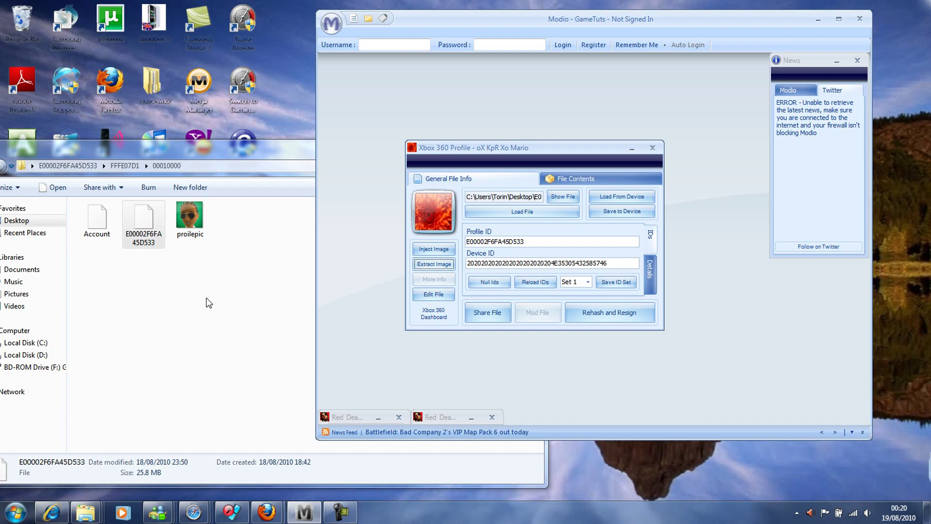
Cancel extracting the current gamerpic, then inject the proilepic image as the new gamer picture.
left_click(444, 262)
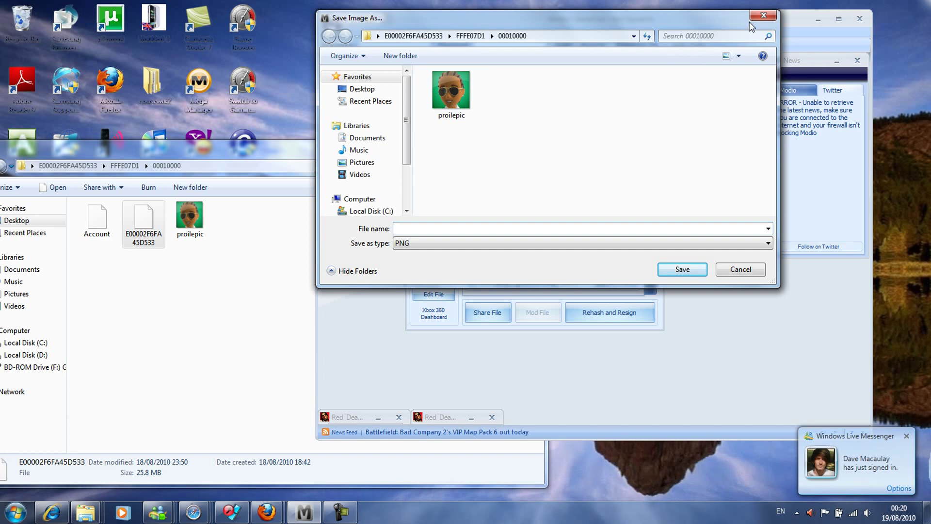
left_click(766, 17)
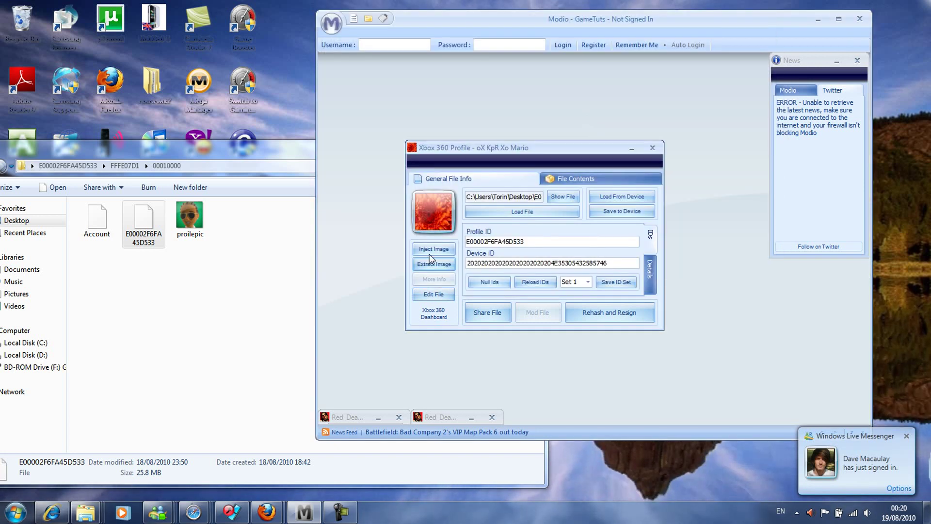
left_click(436, 250)
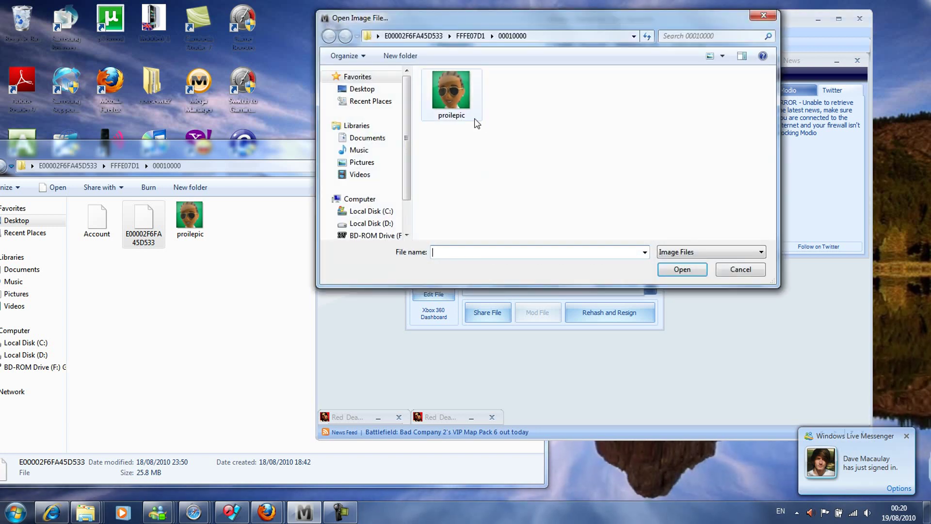
left_click(463, 110)
double_click(462, 109)
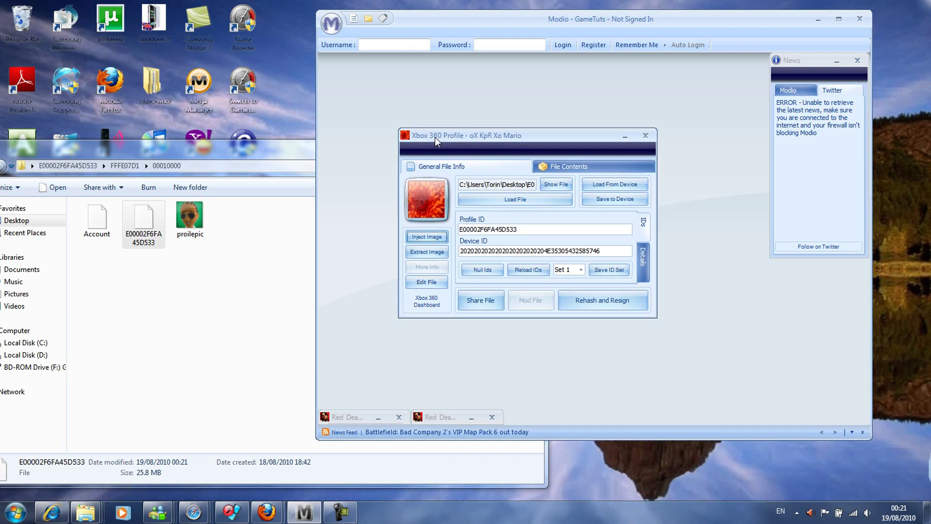
left_click(429, 237)
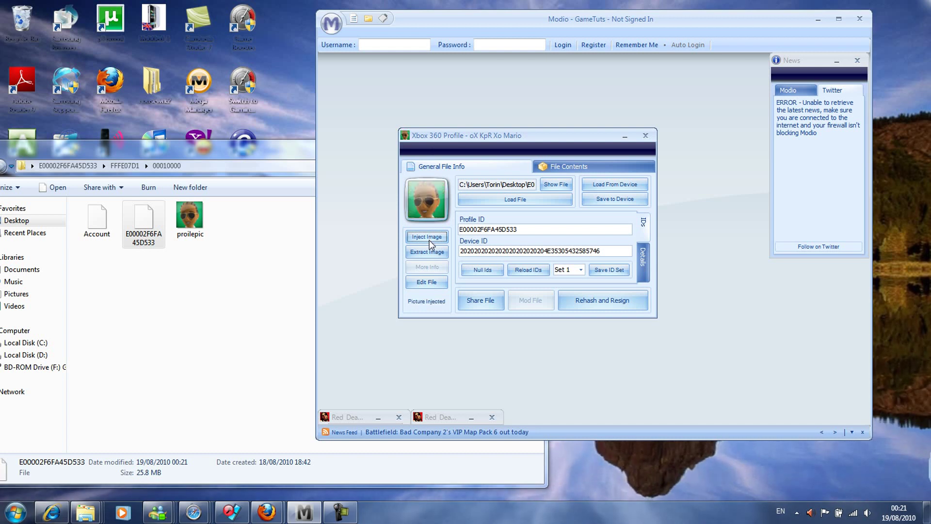
left_click(429, 239)
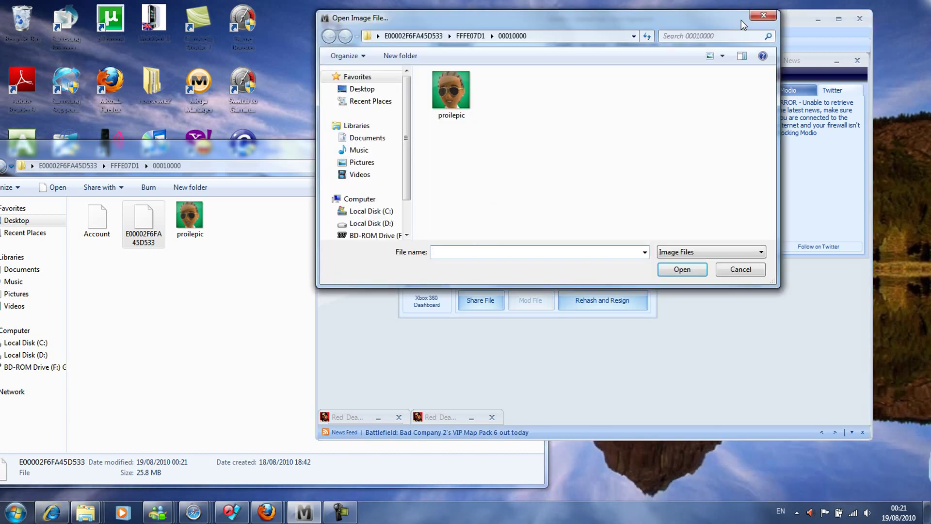
left_click(766, 17)
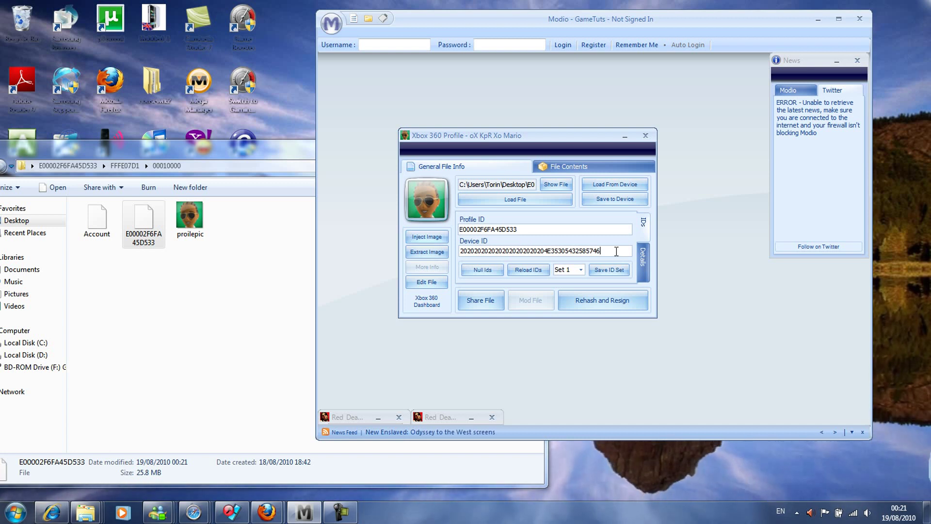
double_click(617, 251)
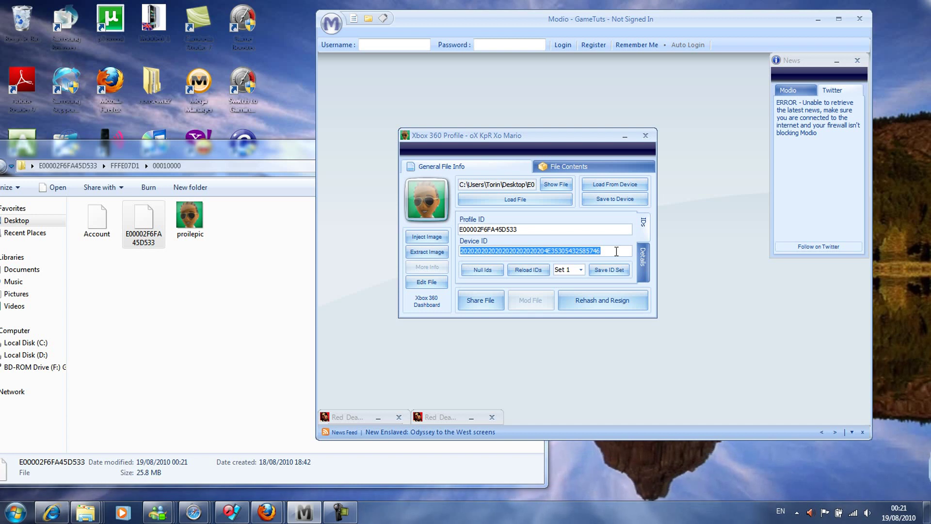
left_click(617, 251)
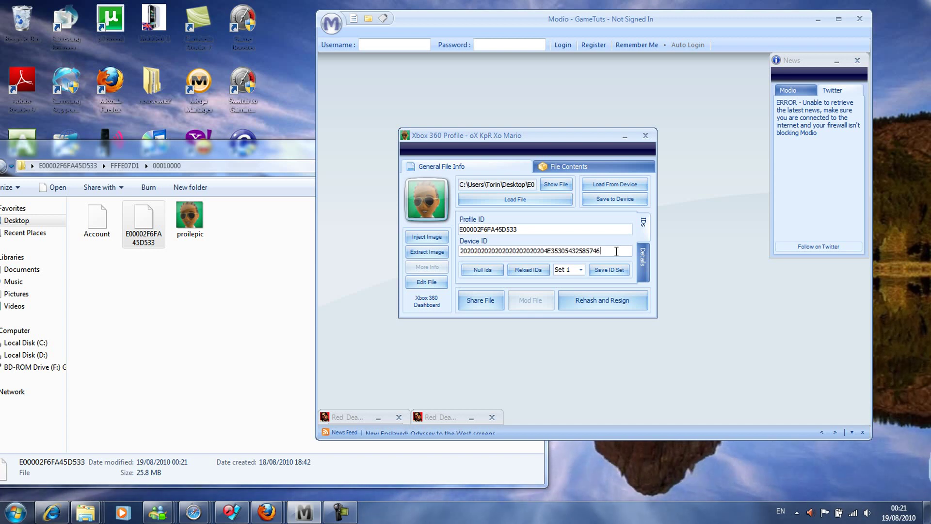
double_click(525, 227)
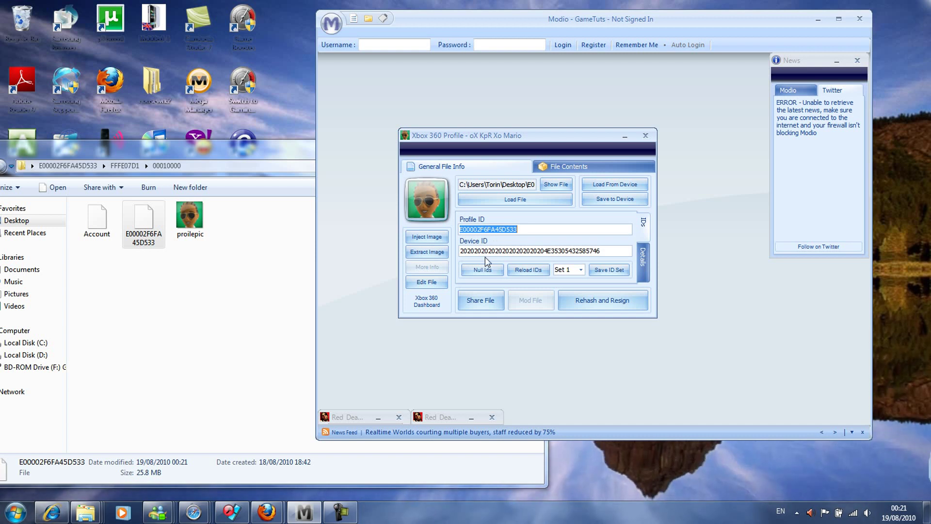
left_click(485, 271)
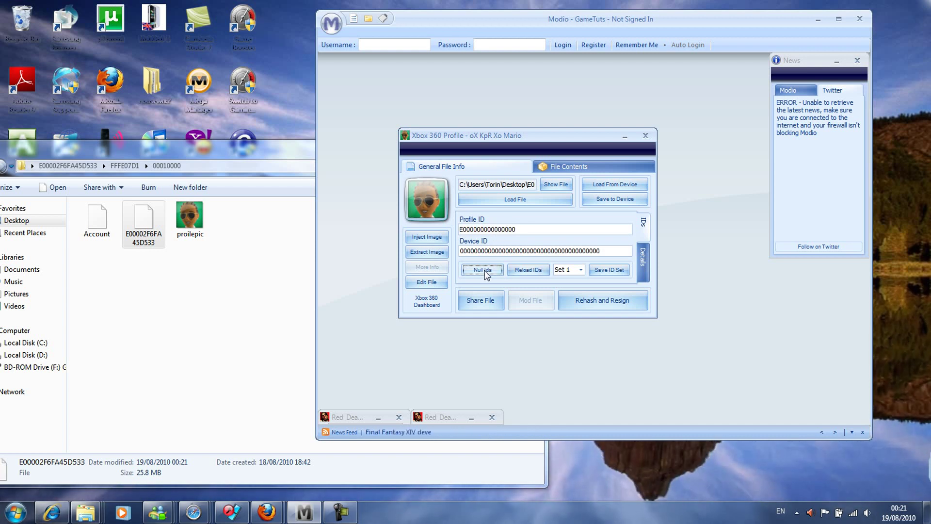
left_click(532, 270)
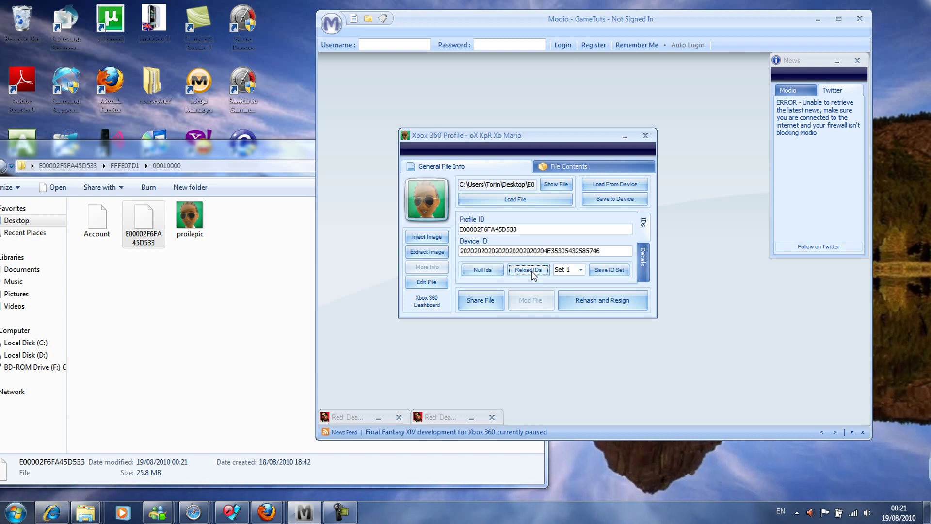
left_click(580, 270)
left_click(581, 269)
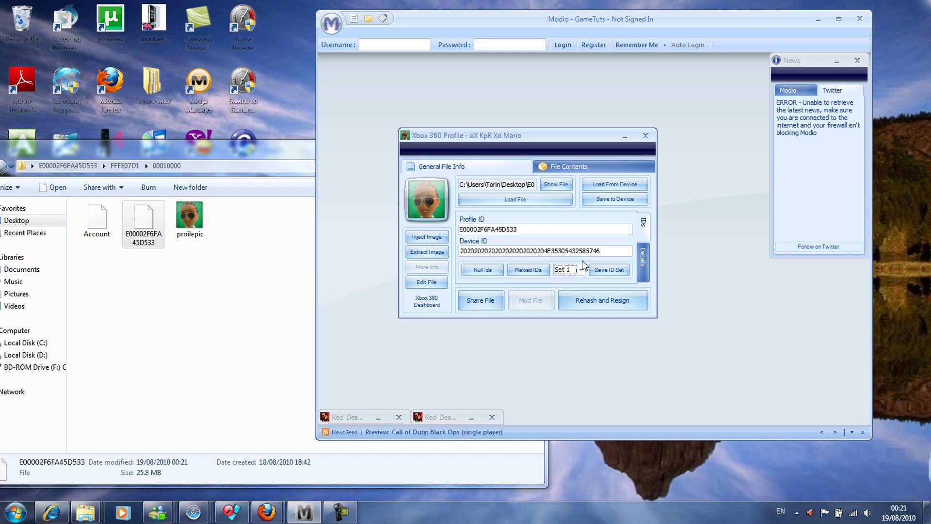
left_click(645, 258)
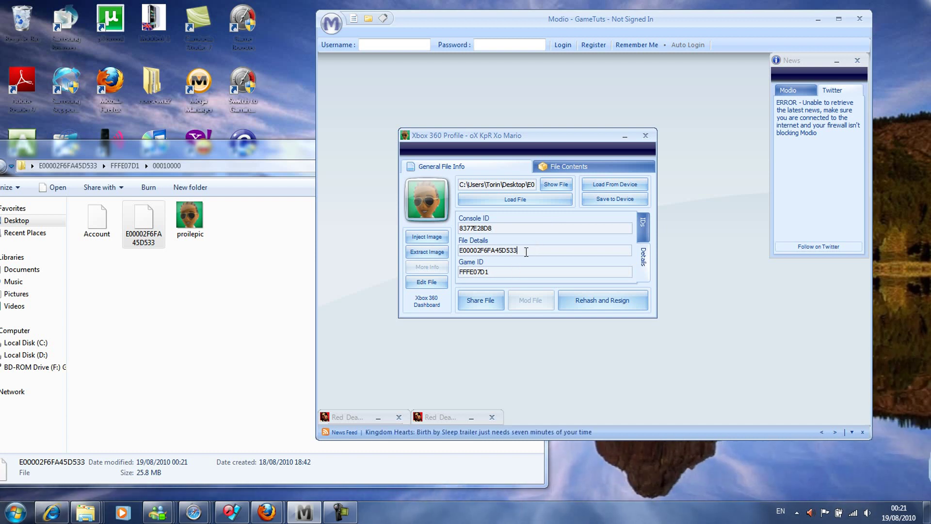
left_click(644, 258)
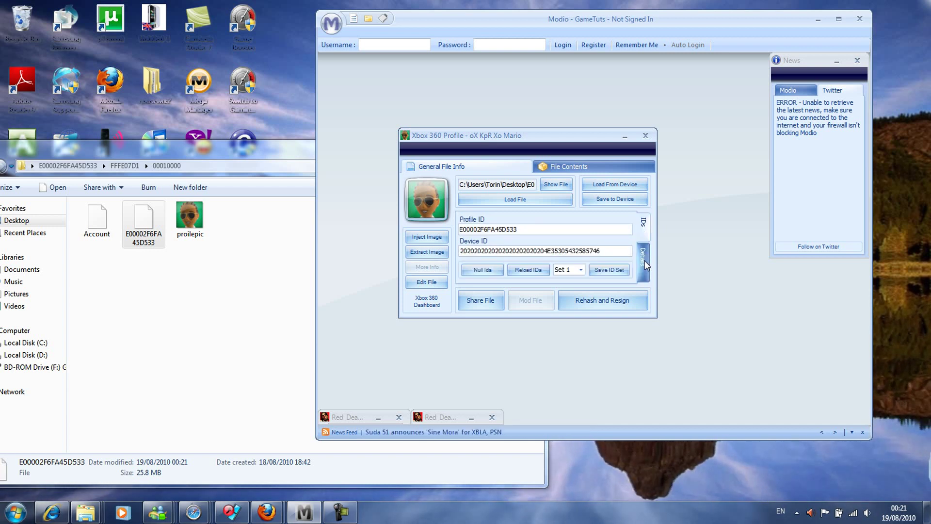
left_click(644, 261)
left_click(643, 222)
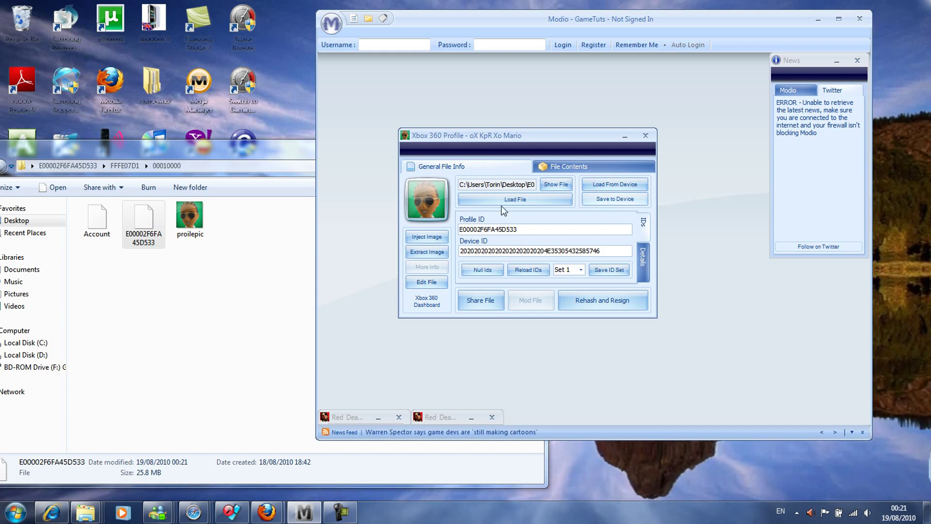
Extract the profile's Account file into 00010000, replacing the old copy, then close the profile.
left_click(587, 170)
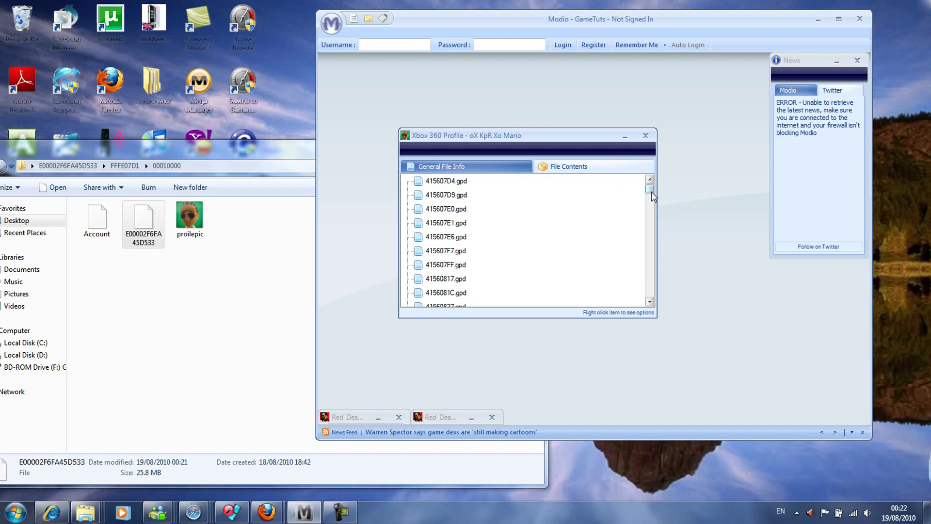
left_click_drag(651, 191, 651, 291)
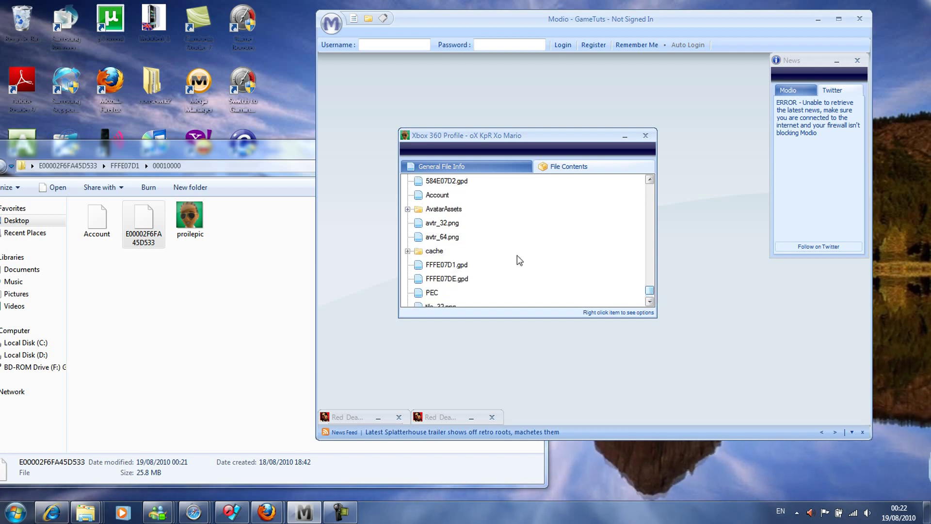
left_click(434, 196)
right_click(433, 195)
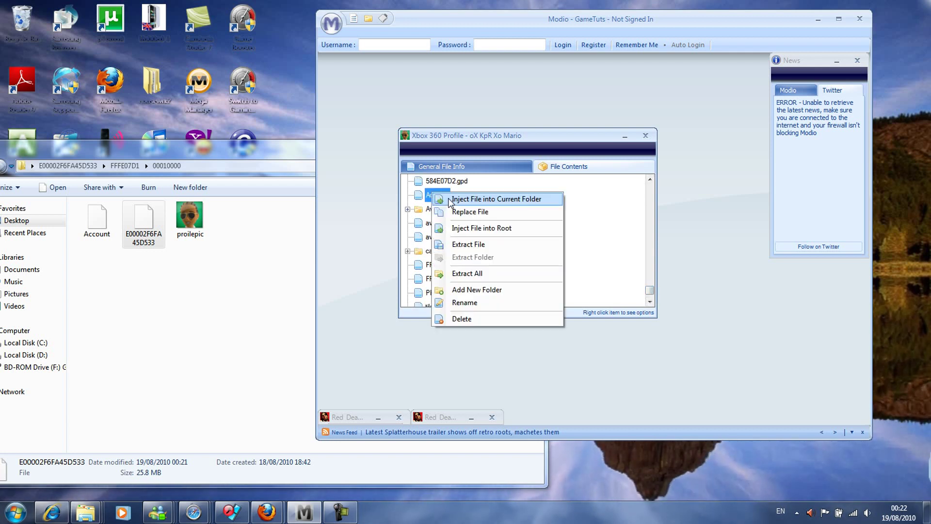
left_click(473, 241)
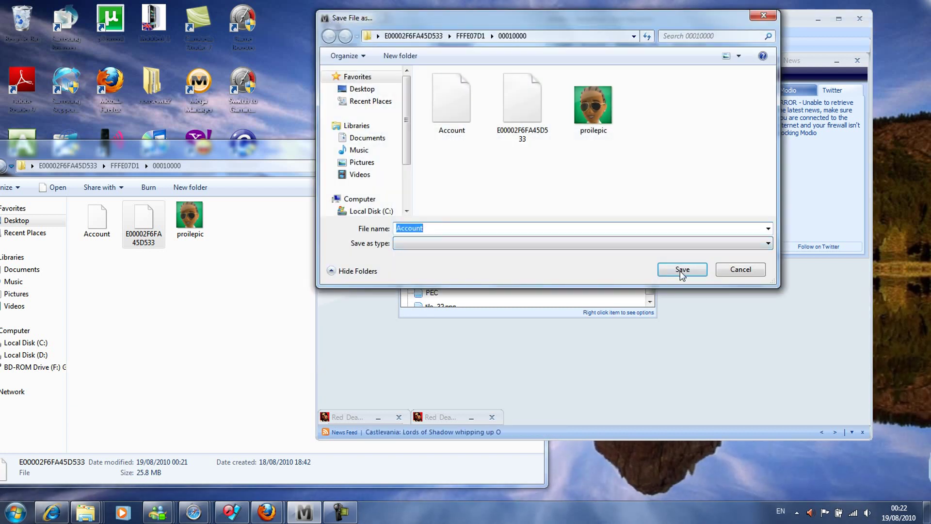
left_click(680, 269)
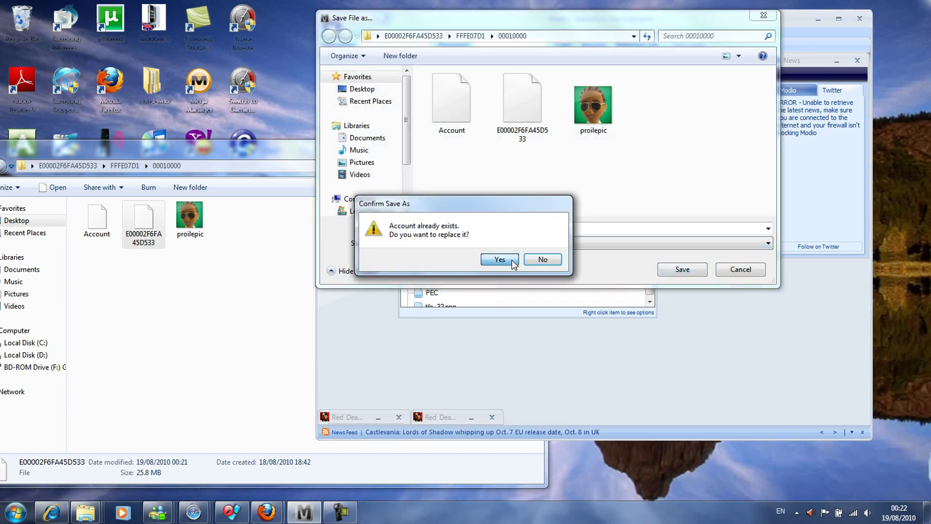
left_click(512, 260)
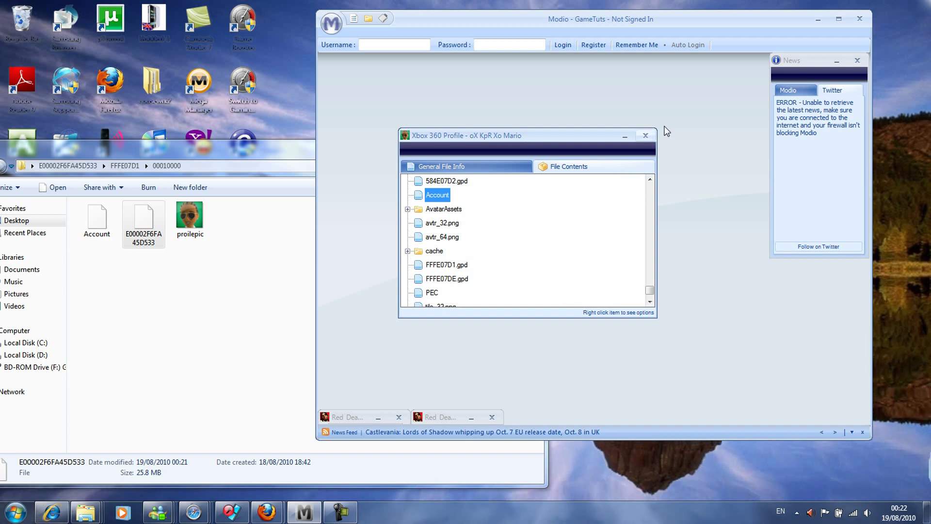
left_click(645, 137)
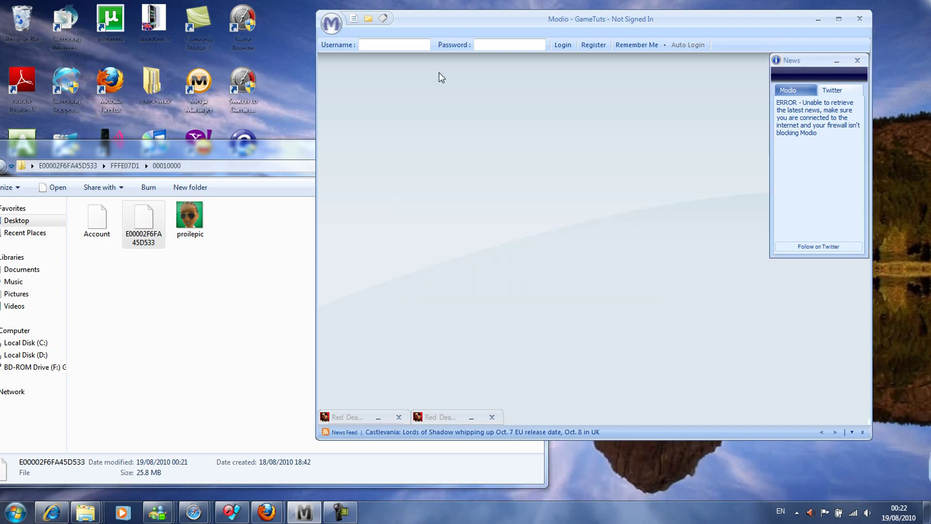
left_click(330, 24)
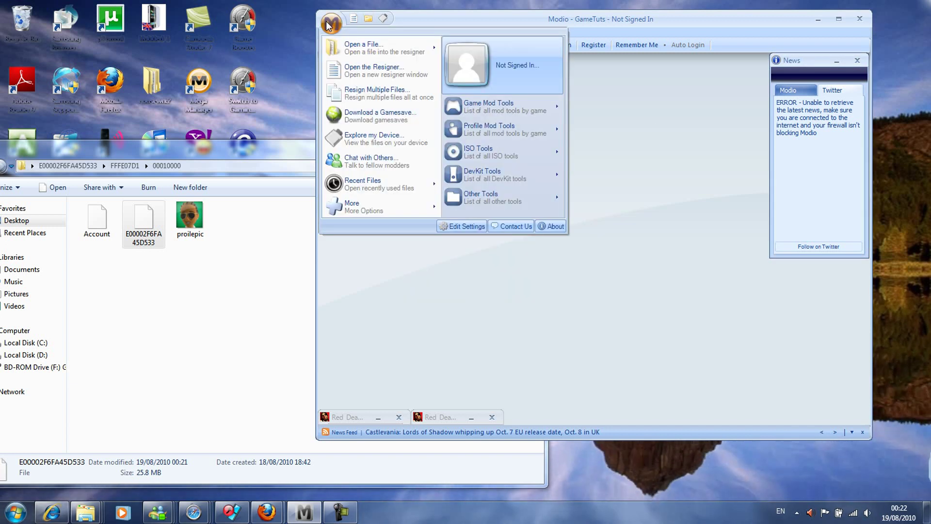
left_click(407, 115)
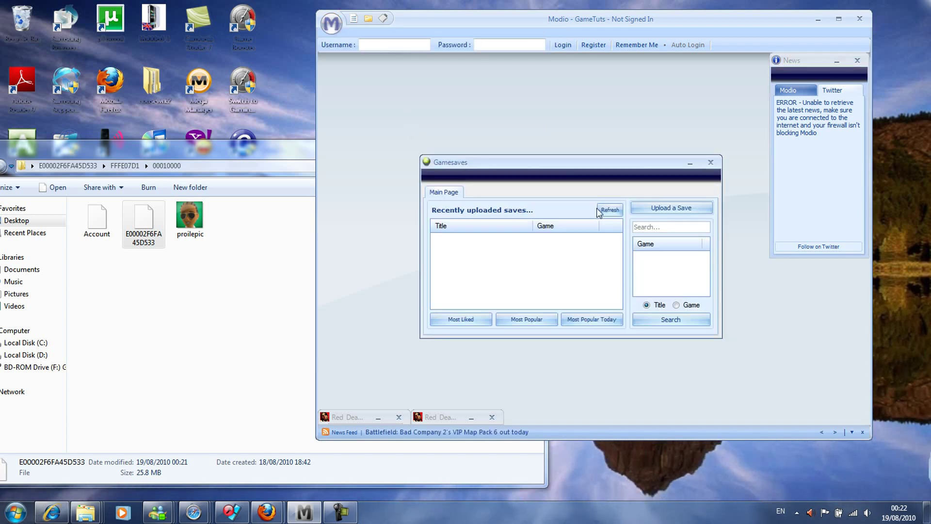
left_click(671, 228)
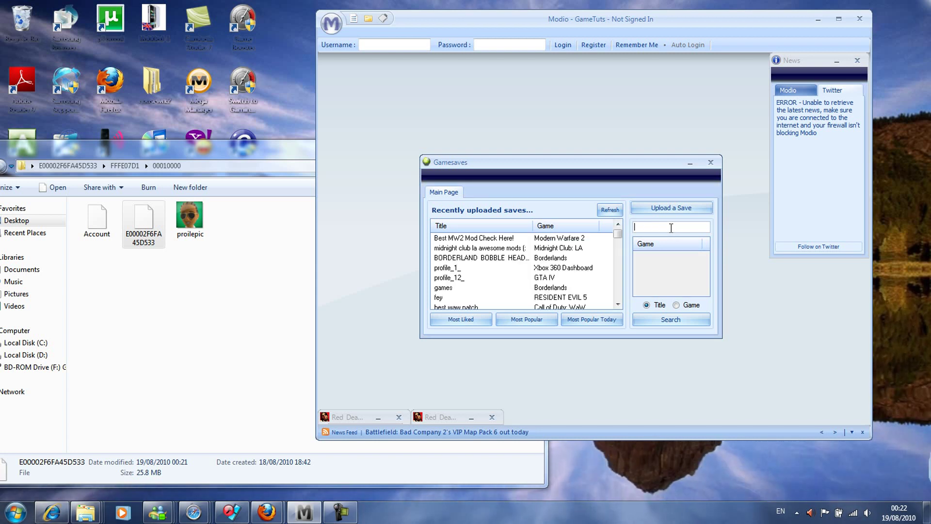
mouse_move(619, 235)
left_mouse_down()
mouse_move(620, 311)
mouse_move(618, 235)
left_mouse_up()
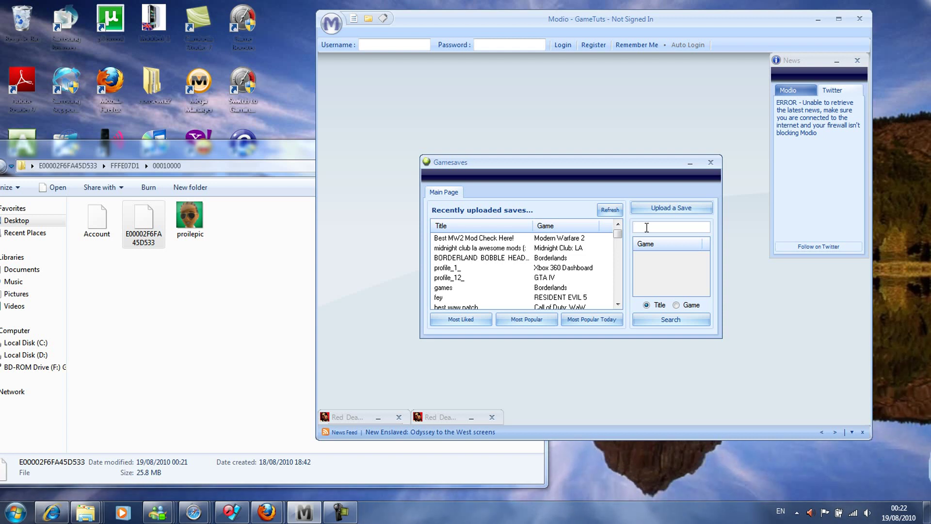
type("call of duty")
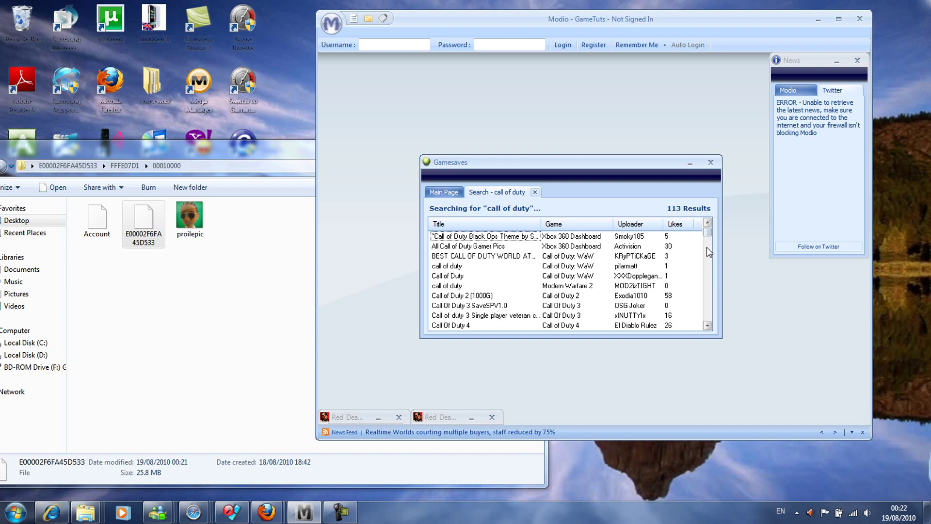
left_click_drag(706, 228, 707, 283)
left_click(528, 297)
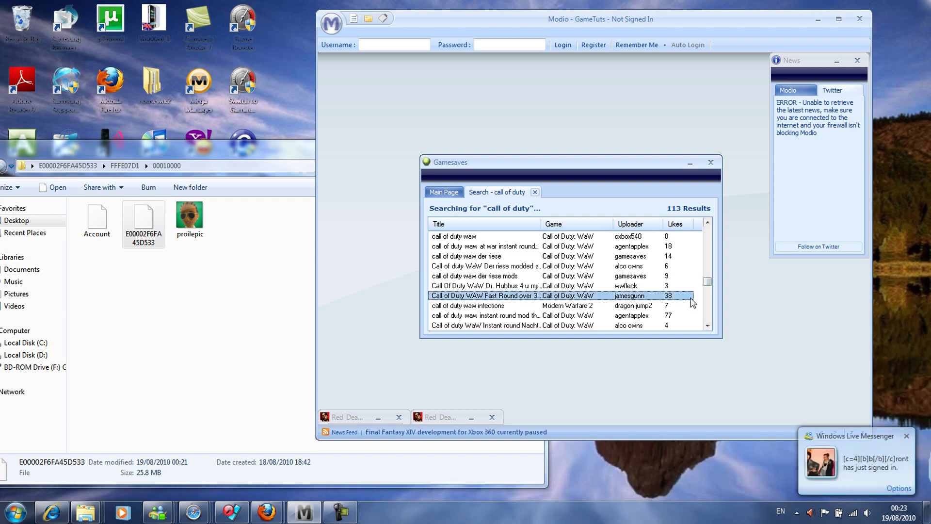
left_click_drag(708, 286, 706, 219)
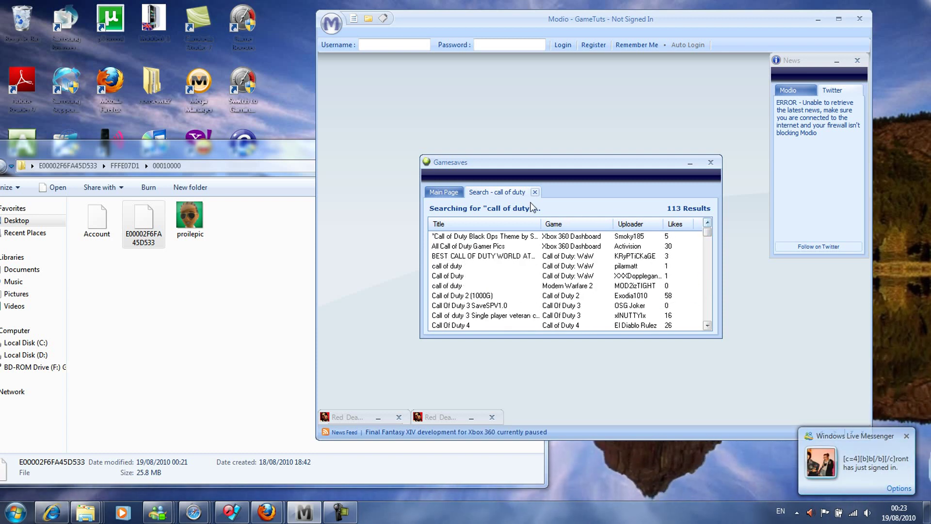
left_click(711, 162)
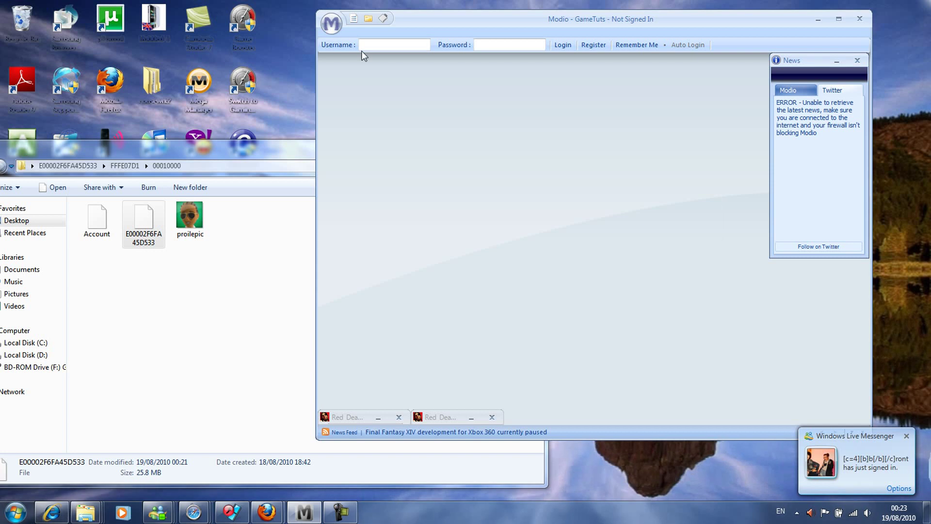
left_click(332, 24)
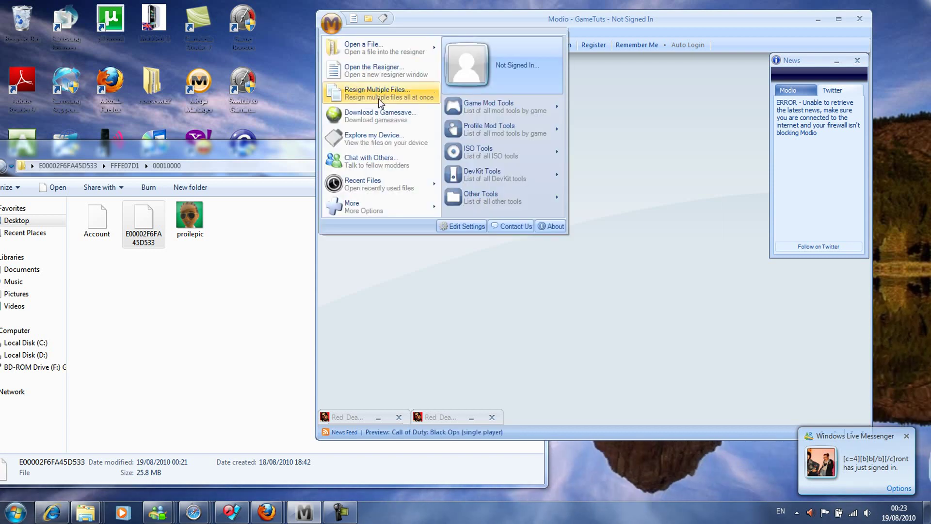
left_click(387, 139)
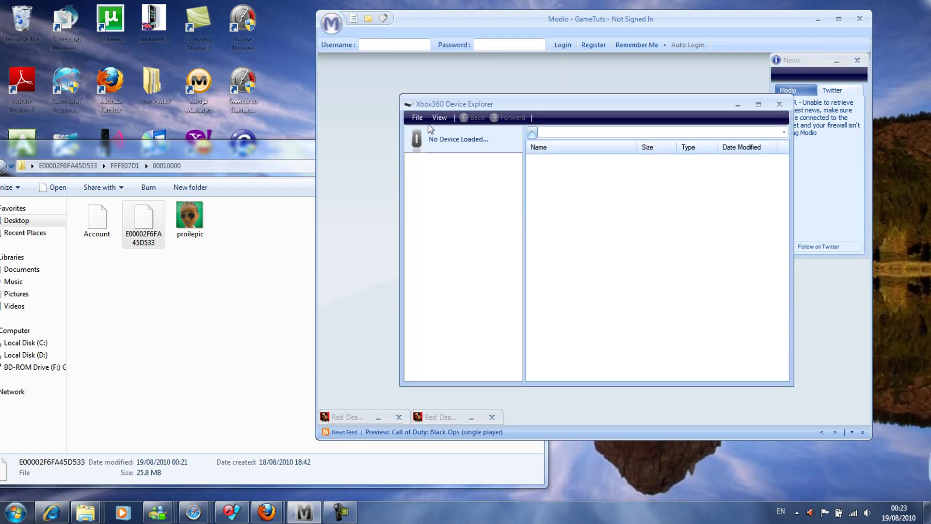
left_click(417, 118)
left_click(456, 134)
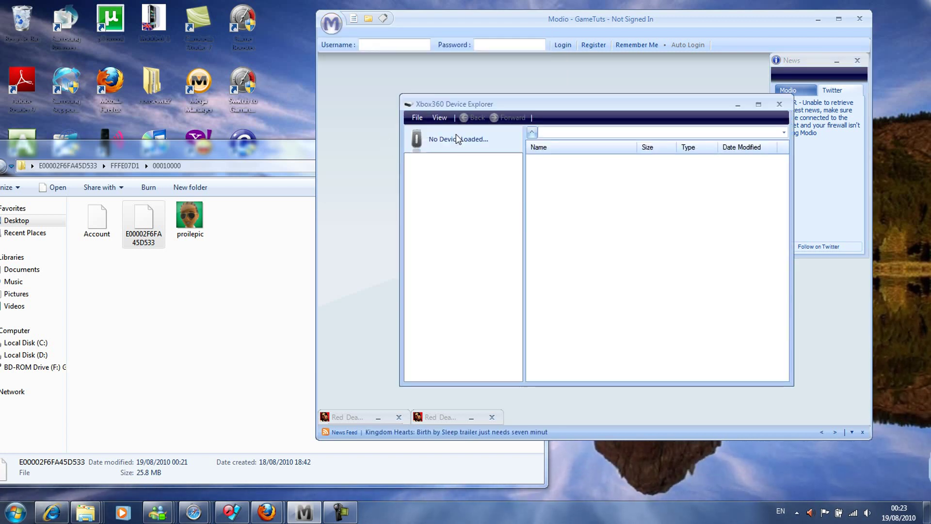
left_click(423, 123)
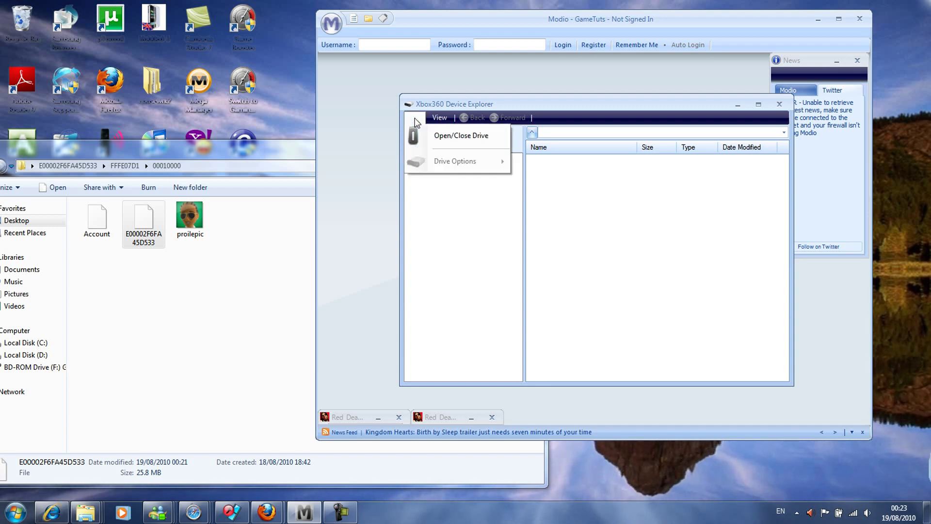
left_click(450, 136)
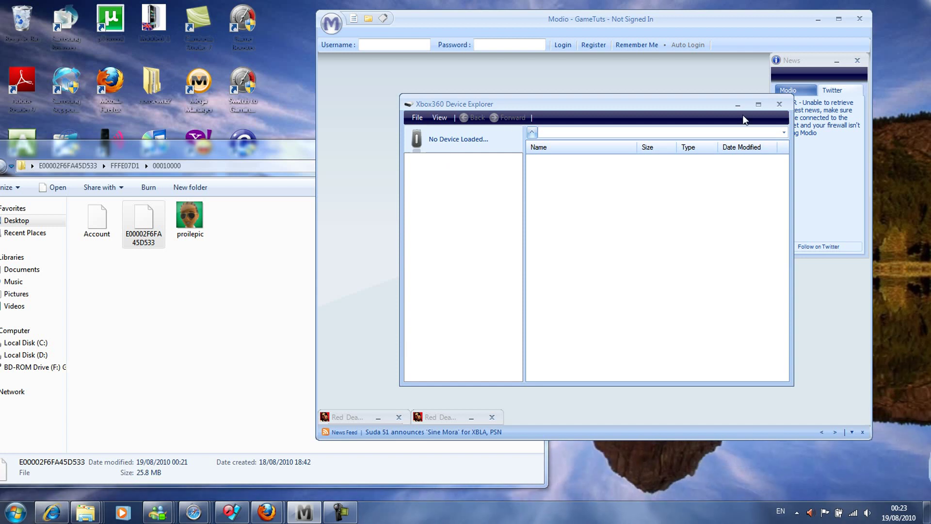
left_click(778, 105)
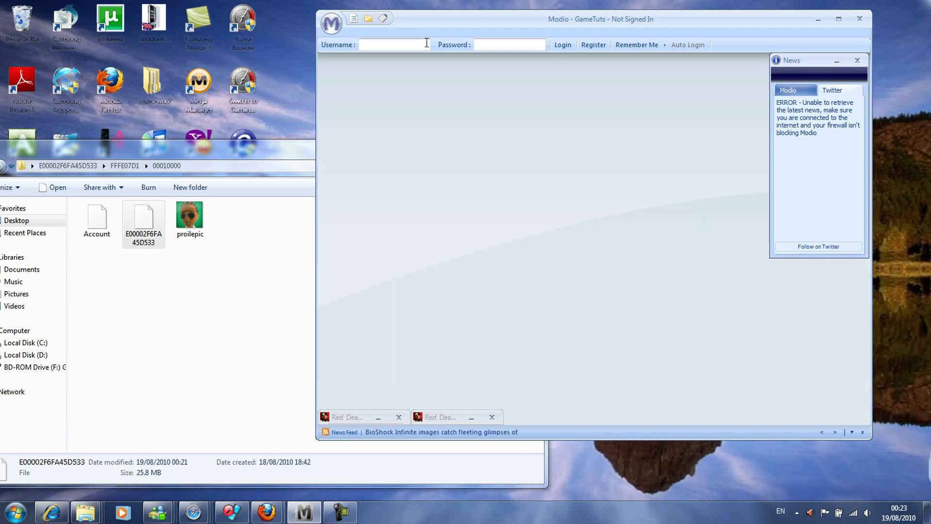
Open the Shoutbox, widen it to read its message, then close it.
left_click(334, 25)
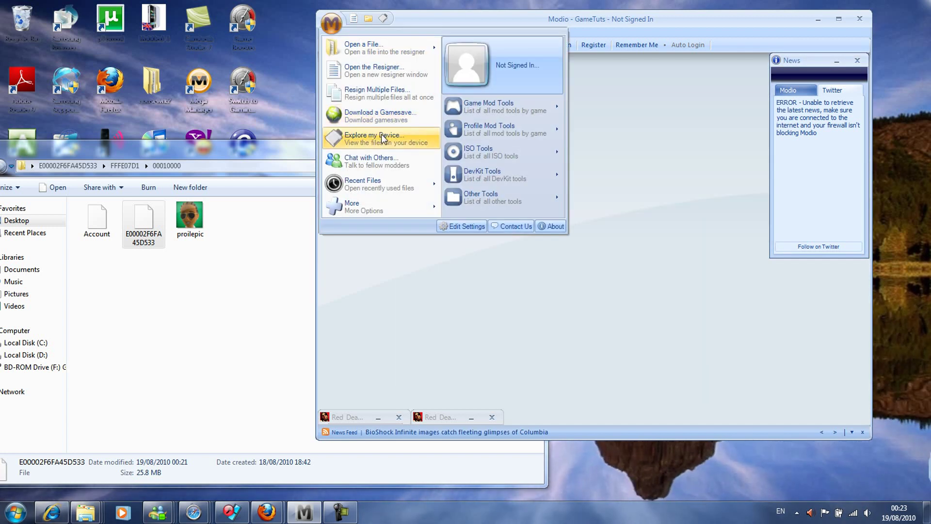
left_click(388, 163)
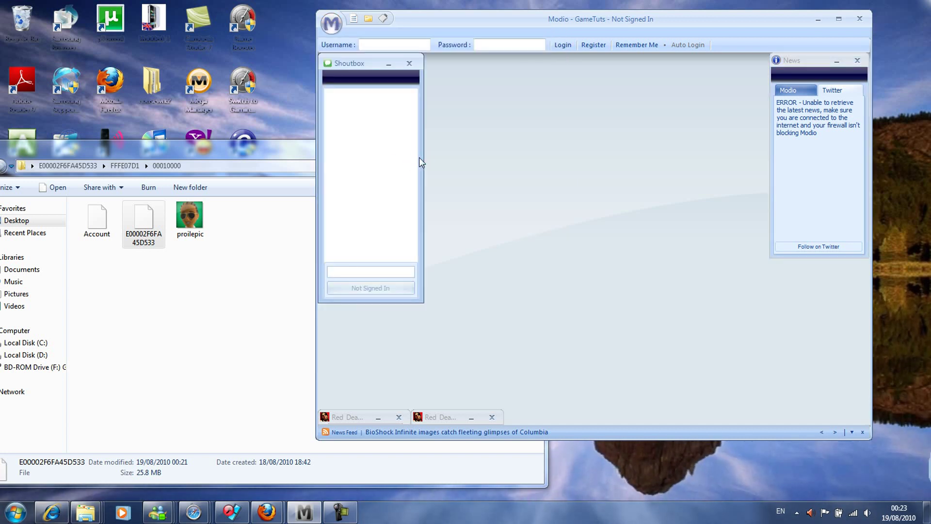
left_click_drag(422, 158, 623, 143)
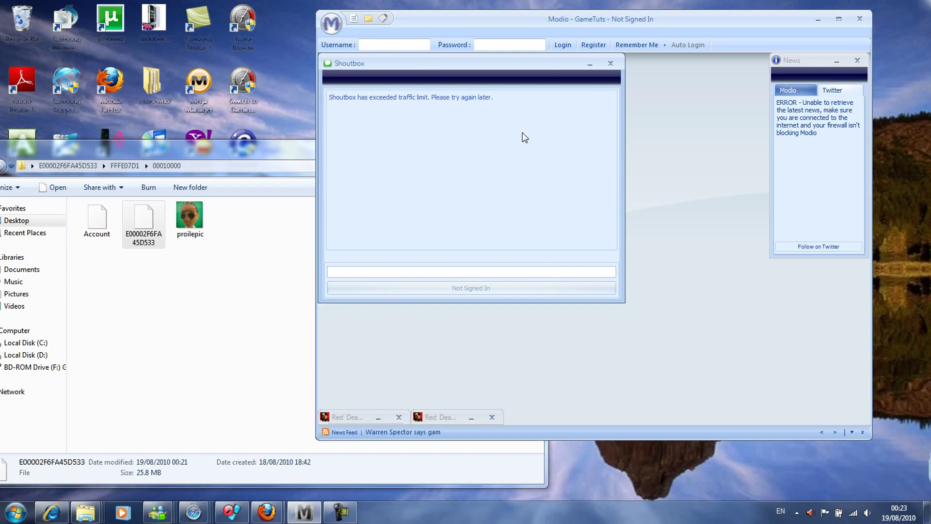
left_click_drag(493, 97, 329, 97)
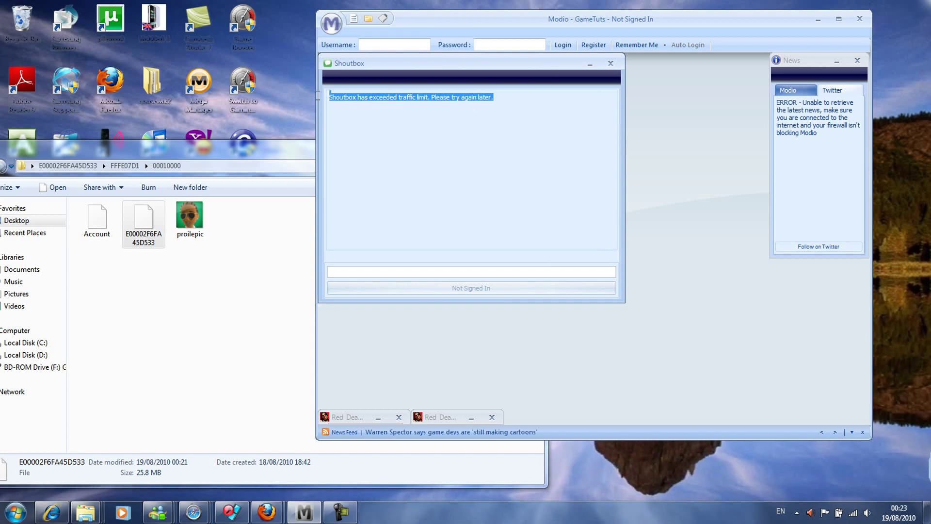
left_click(610, 64)
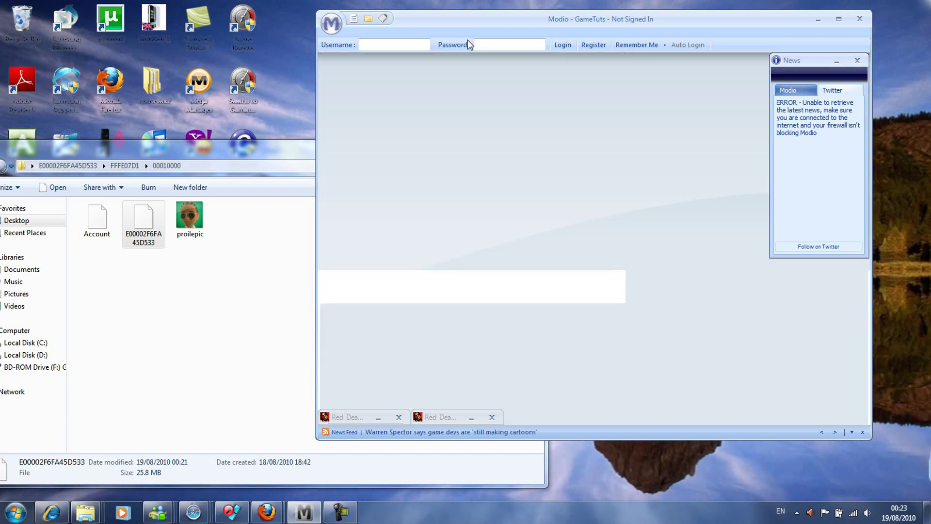
Launch Modio's built-in web browser via More > Browse the Web...
left_click(331, 23)
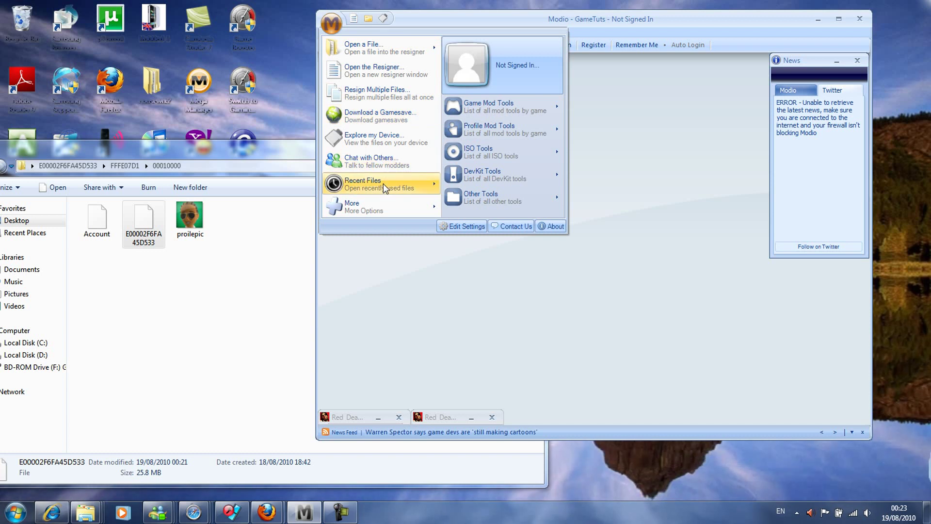
mouse_move(383, 183)
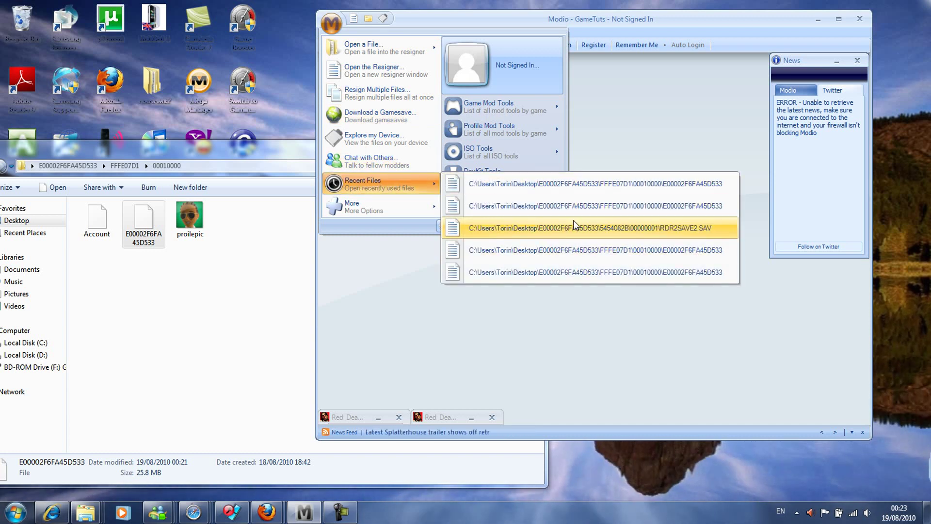
mouse_move(416, 204)
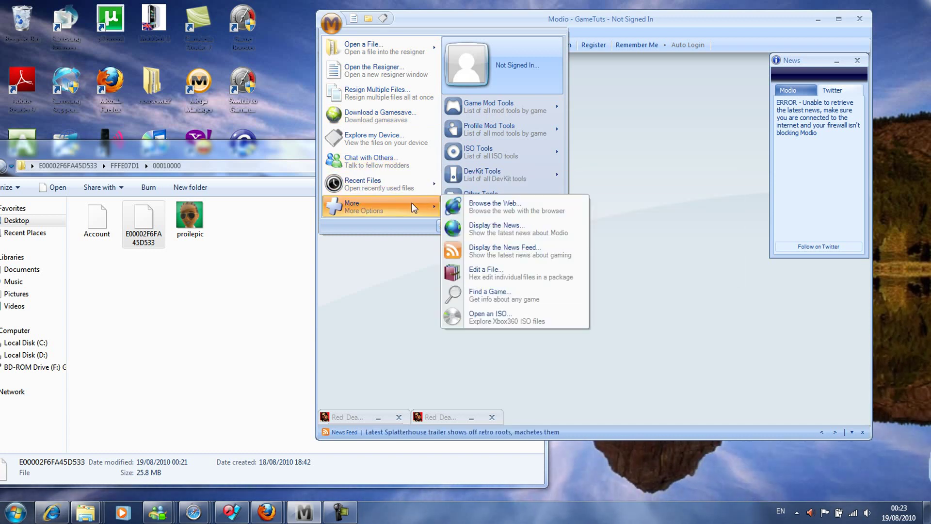
left_click(502, 214)
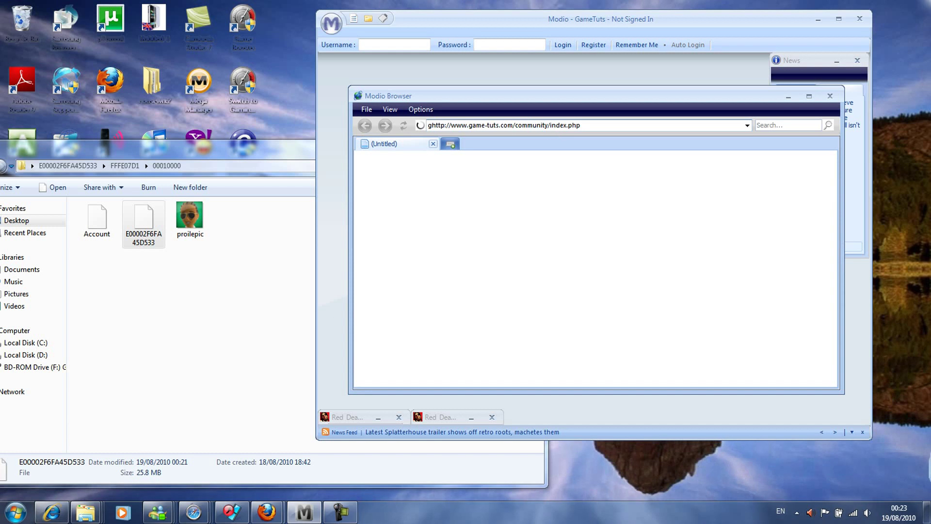
Type 'google.co' in the browser address bar, erase it, then close the browser.
type("google.co")
left_click(625, 124)
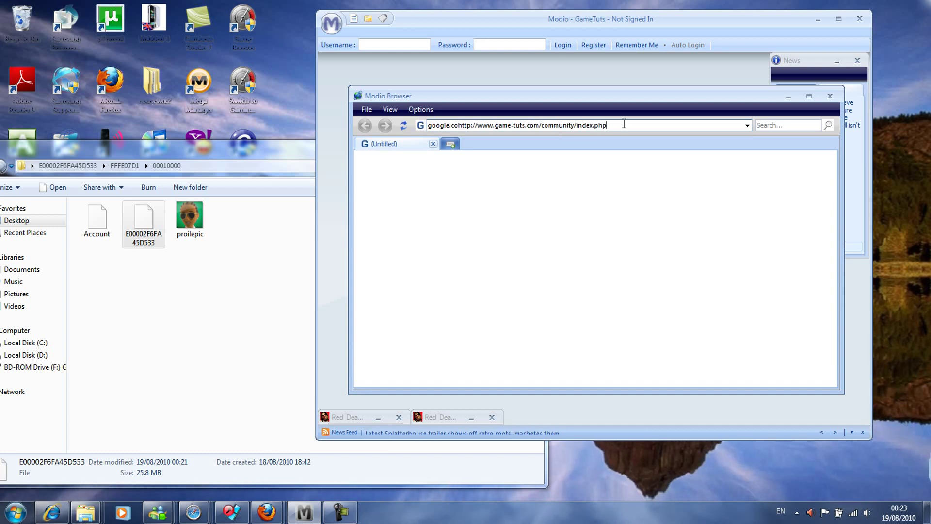
key("ctrl+shift+Left")
key("ctrl+shift+Left")
key("ctrl+shift+Left")
key("ctrl+shift+Left")
key("ctrl+shift+Left")
key("ctrl+shift+Left")
key("BackSpace")
key("BackSpace")
key("BackSpace")
key("BackSpace")
key("BackSpace")
key("BackSpace")
key("BackSpace")
key("BackSpace")
key("BackSpace")
key("BackSpace")
key("BackSpace")
key("BackSpace")
key("BackSpace")
key("BackSpace")
key("BackSpace")
key("BackSpace")
key("BackSpace")
key("BackSpace")
key("BackSpace")
key("BackSpace")
key("BackSpace")
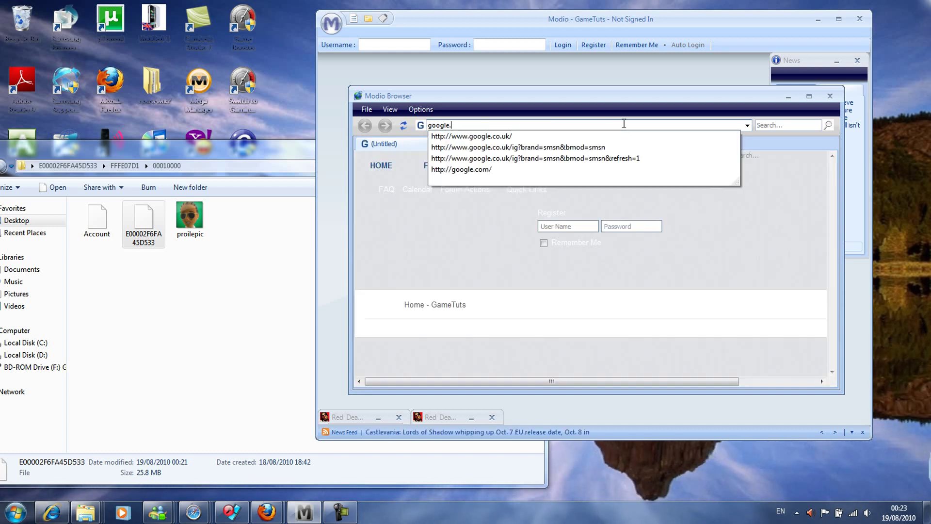
key("BackSpace")
key("BackSpace")
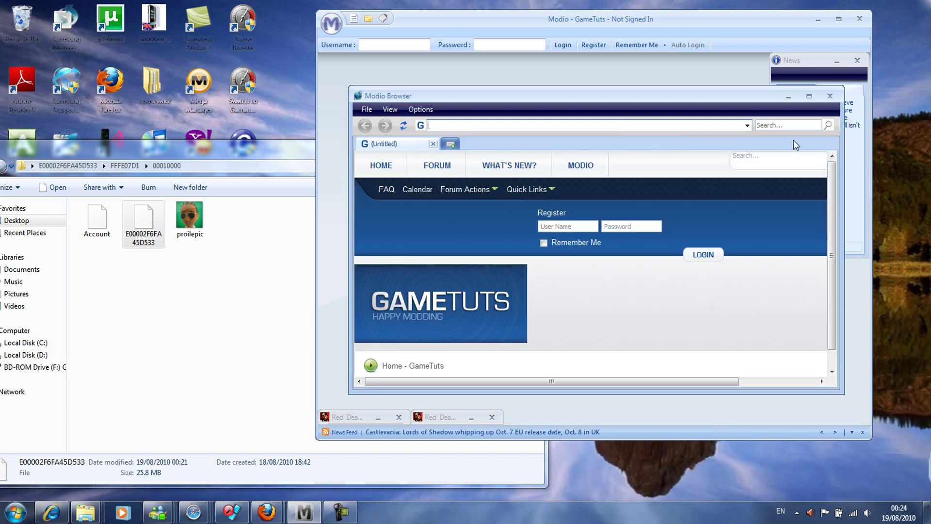
left_click(828, 97)
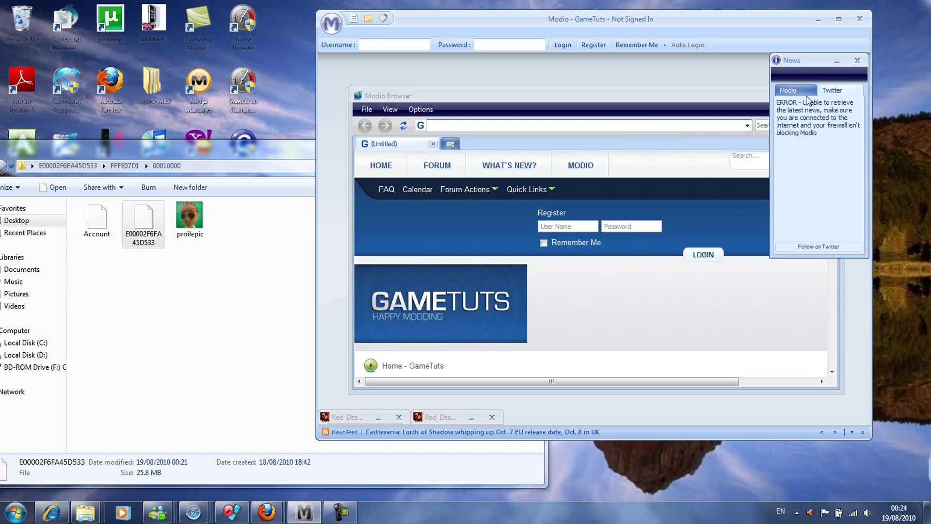
left_click(332, 22)
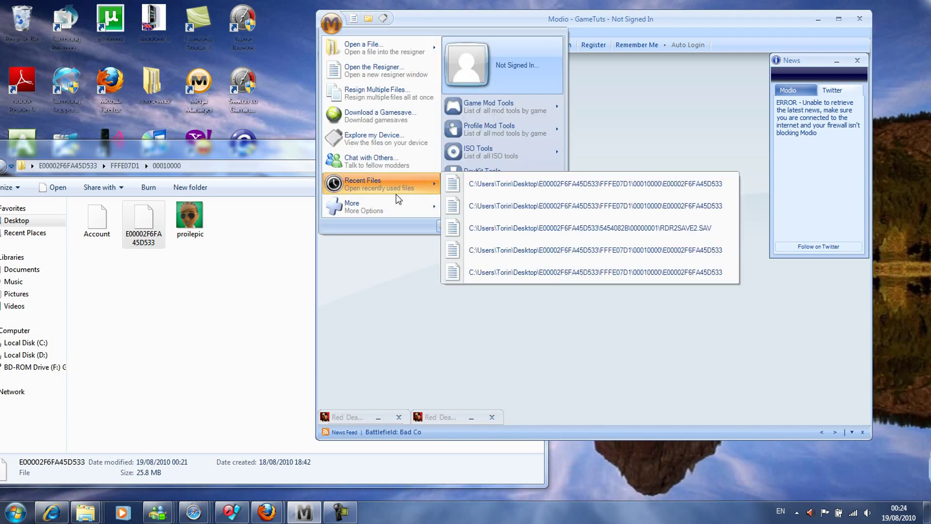
Open the Package Editor, try loading the Account file and dismiss the Unknown Error.
mouse_move(396, 197)
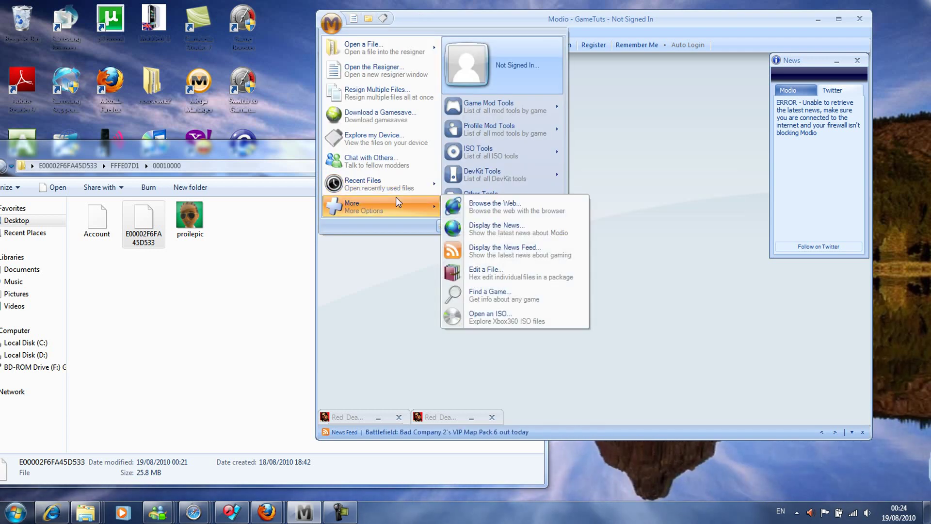
left_click(526, 271)
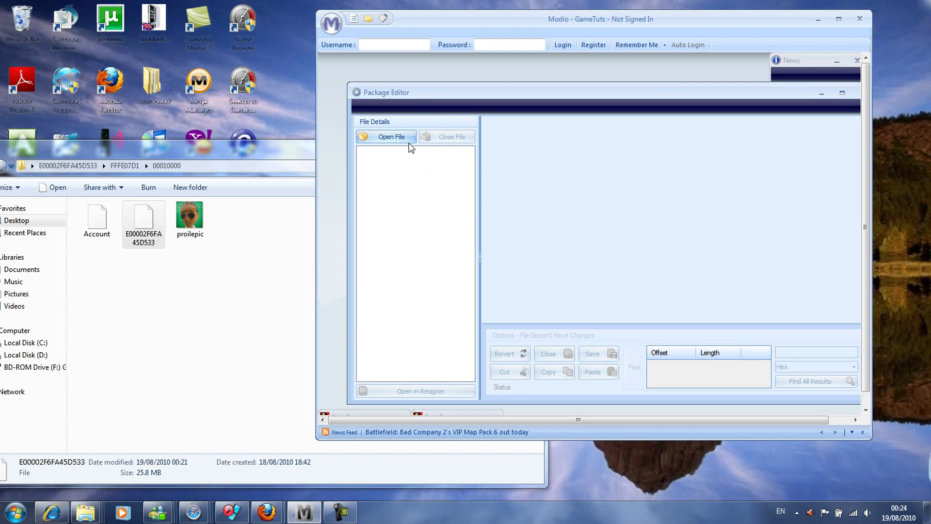
left_click(400, 140)
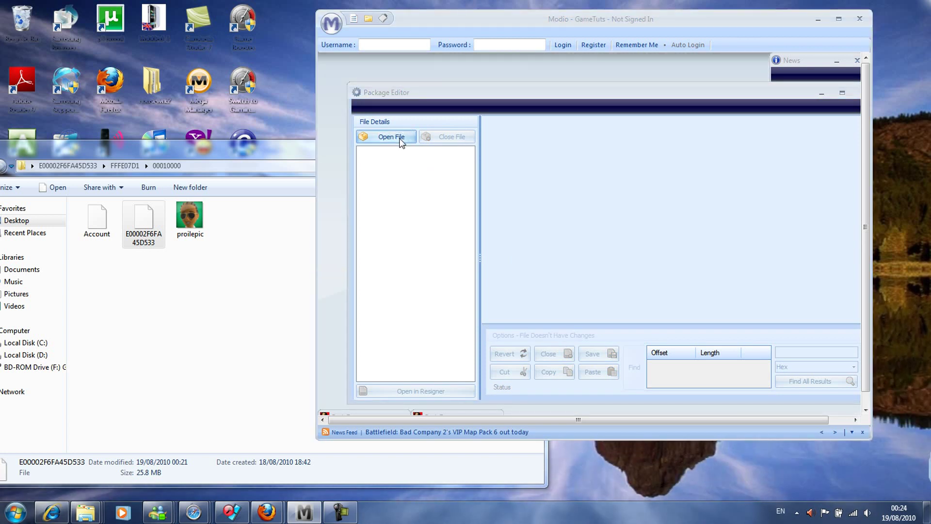
left_click(531, 135)
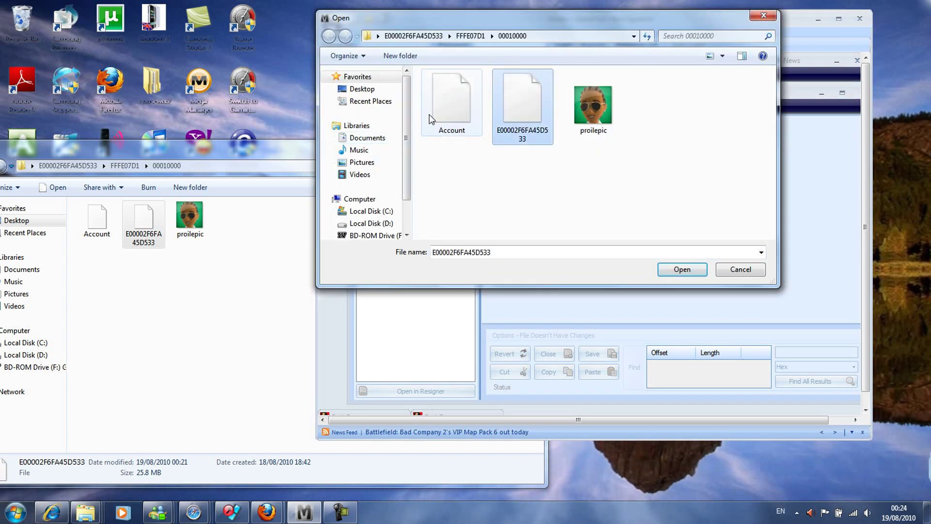
left_click(451, 103)
left_click(675, 271)
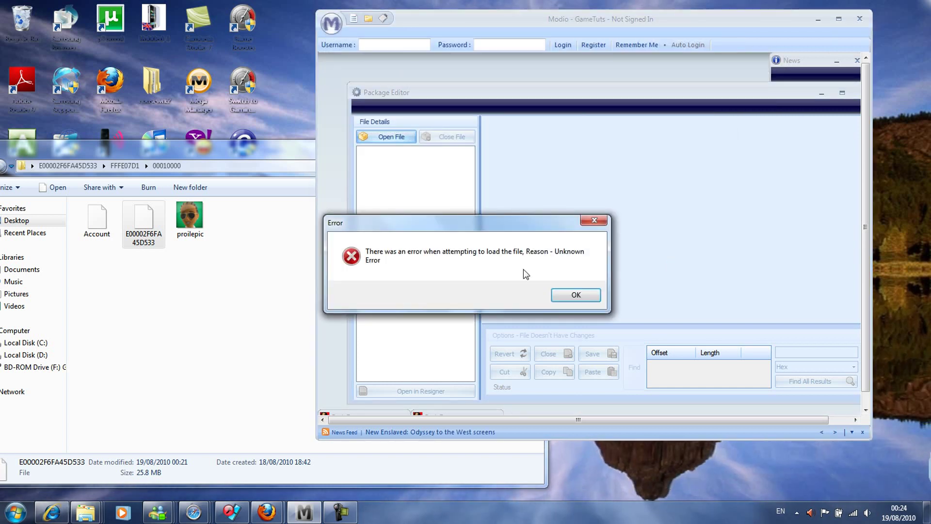
left_click(577, 296)
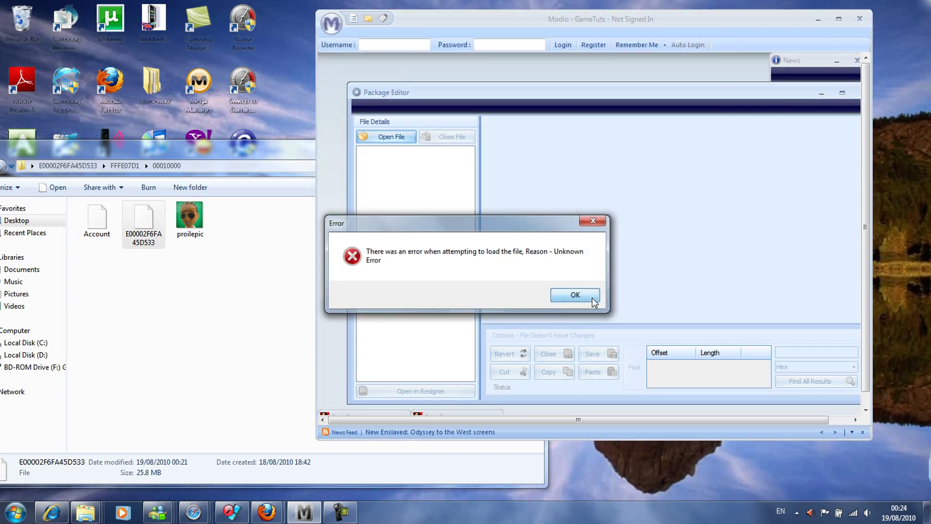
Move the empty Package Editor left and maximize it within Modio.
left_click_drag(591, 96, 378, 95)
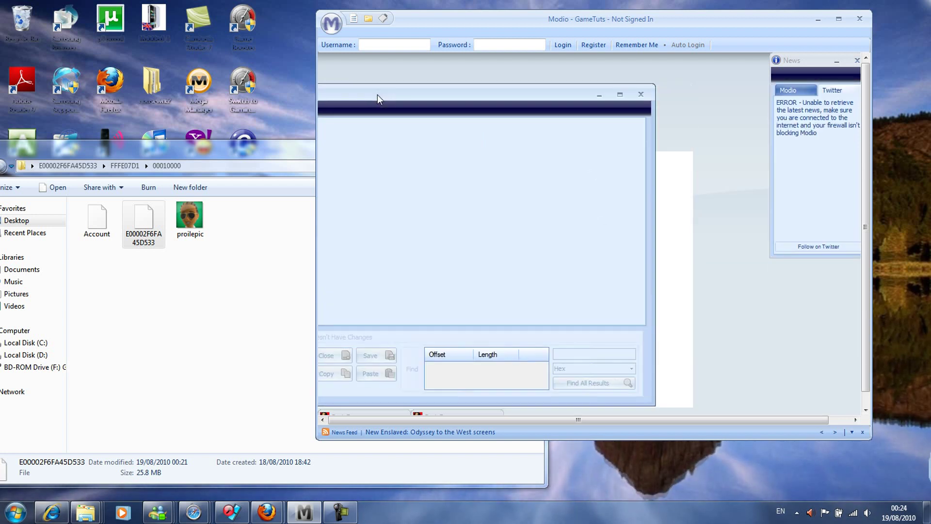
left_click(631, 94)
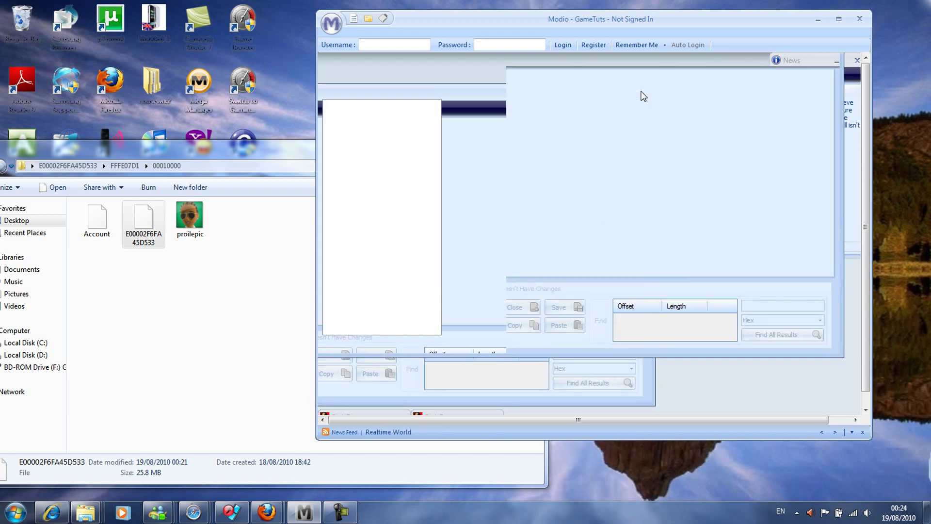
left_click(336, 27)
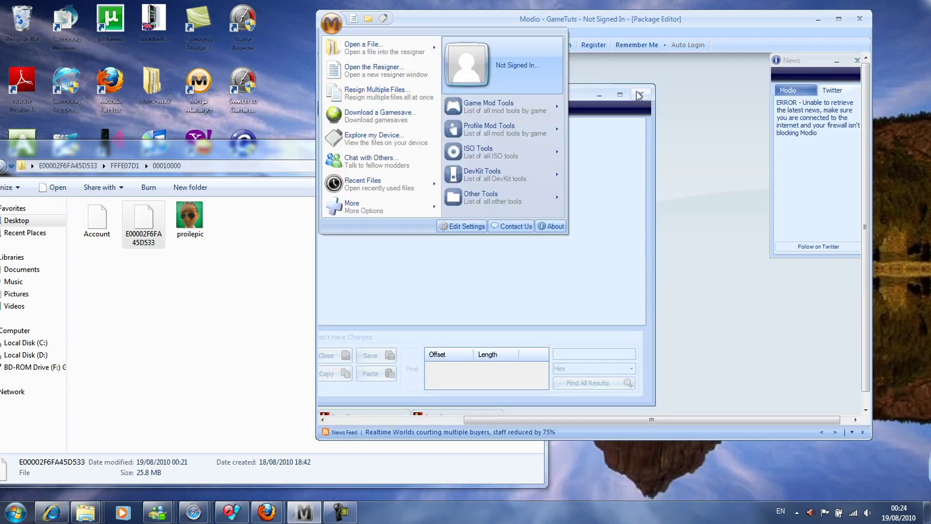
Close the Package Editor and open the Game ID Finder from More > Find a Game...
left_click(640, 93)
left_click(641, 94)
left_click(332, 28)
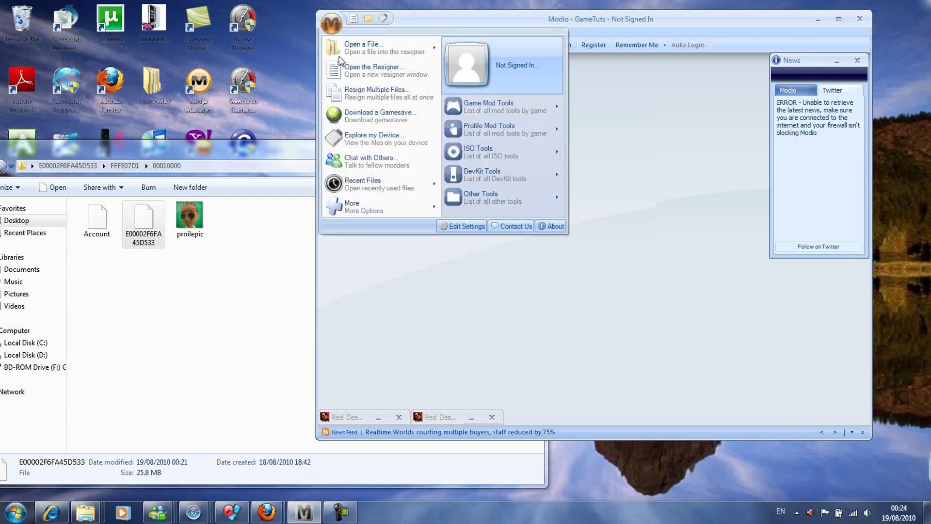
mouse_move(403, 203)
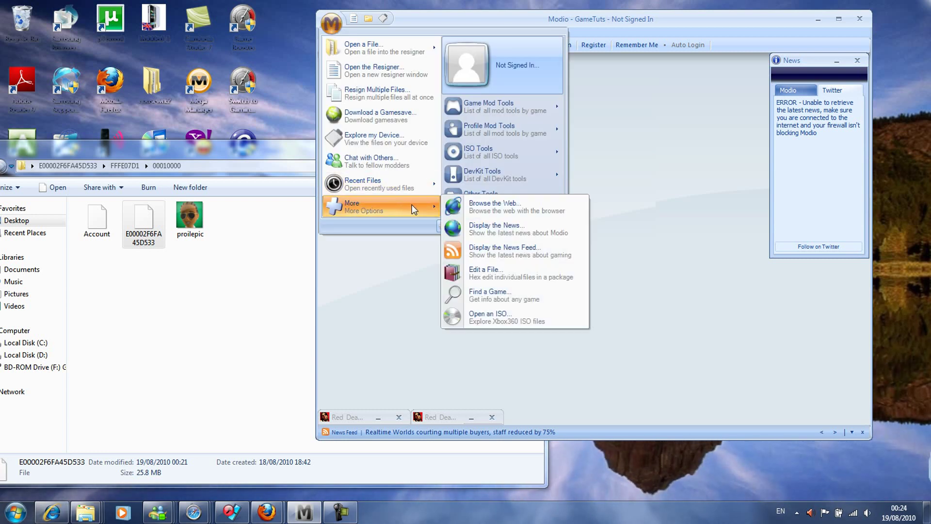
left_click(512, 290)
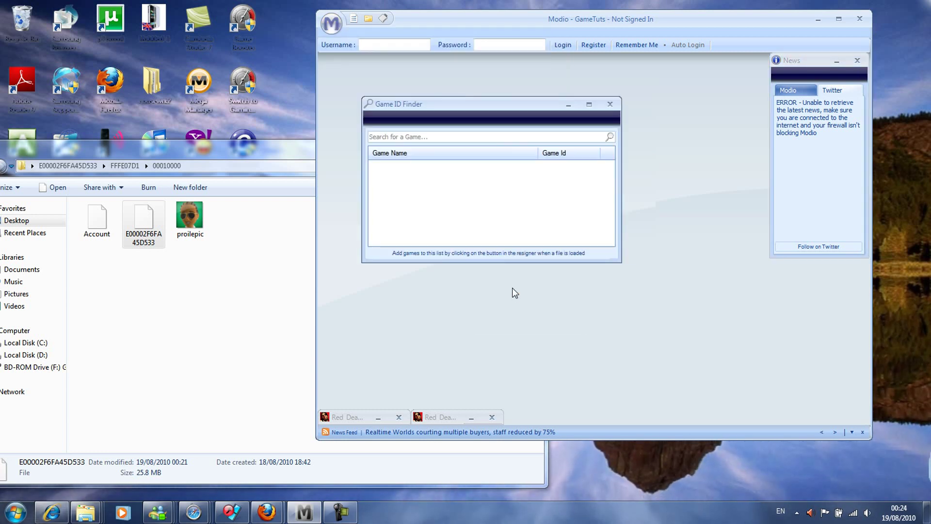
Search 'red dead redemption', view its ID 5454082B details, then close the finder.
left_click(491, 137)
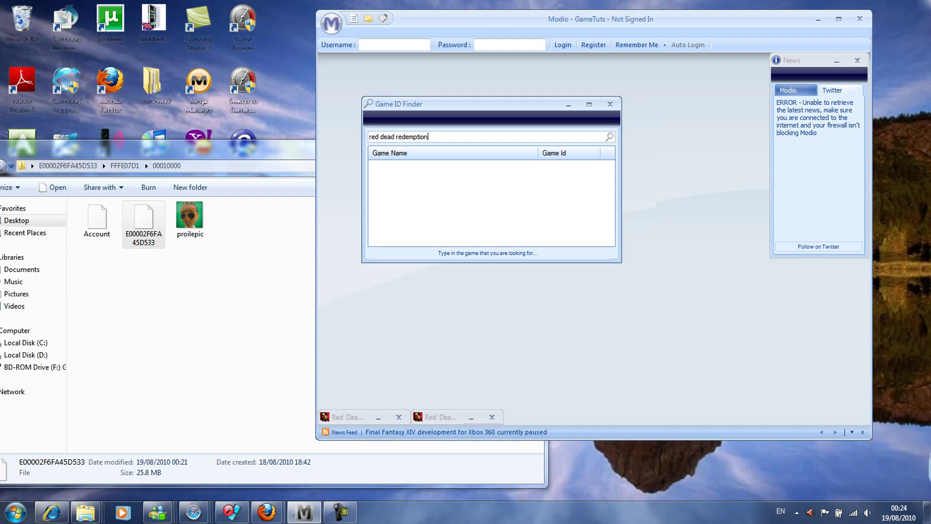
key("Return")
left_click(432, 171)
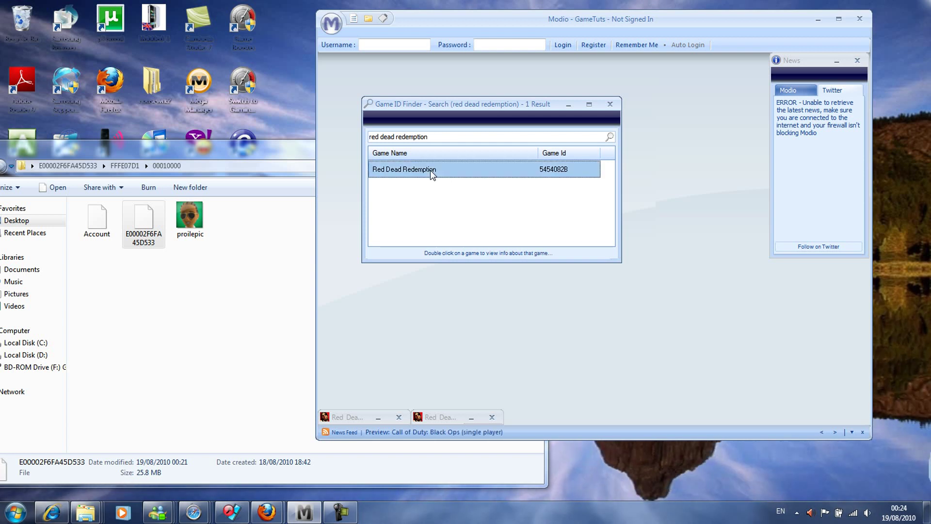
double_click(432, 170)
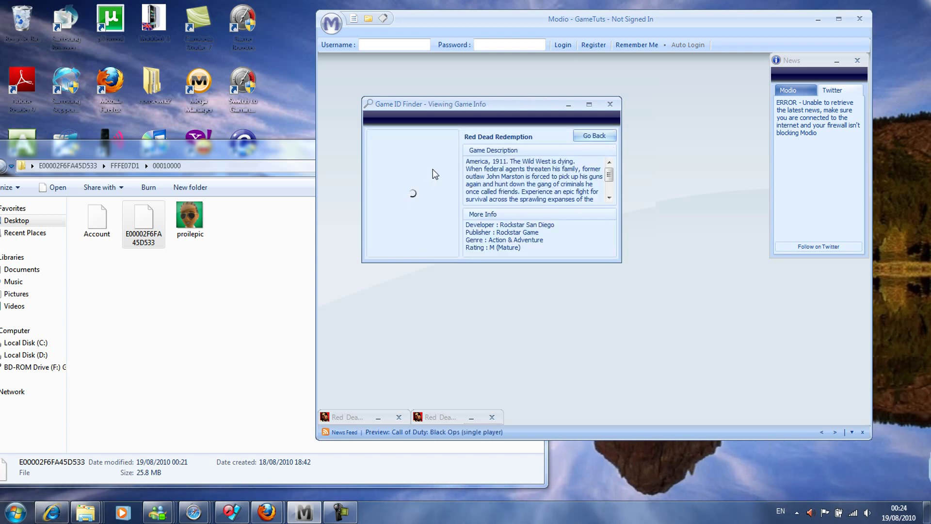
left_click_drag(608, 175, 612, 194)
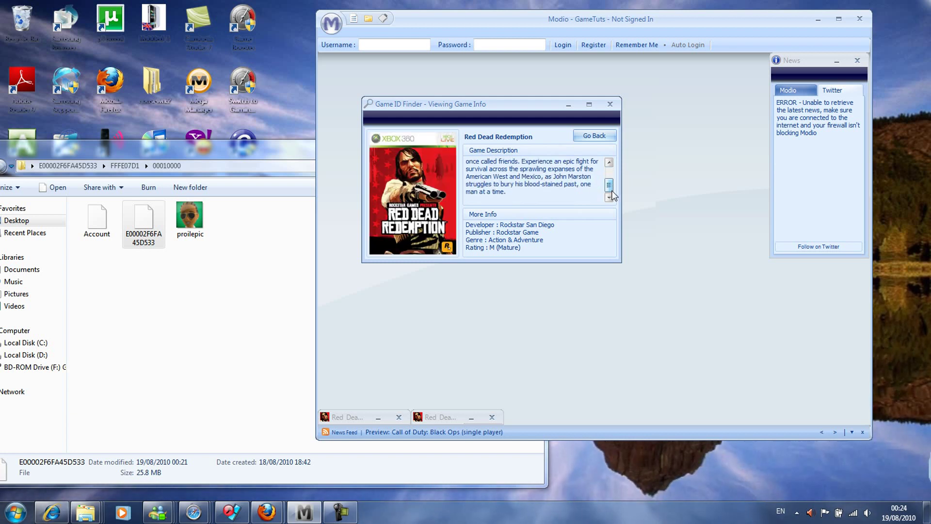
left_click(588, 135)
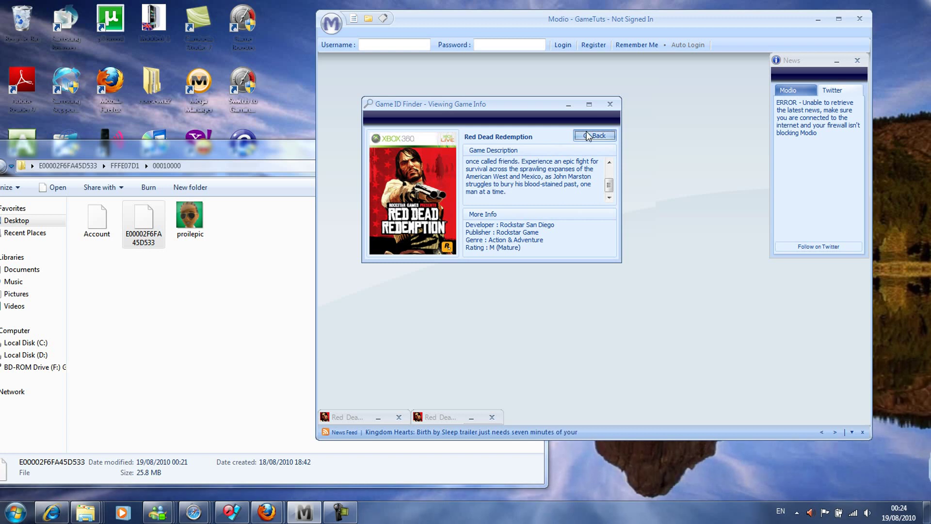
left_click(611, 104)
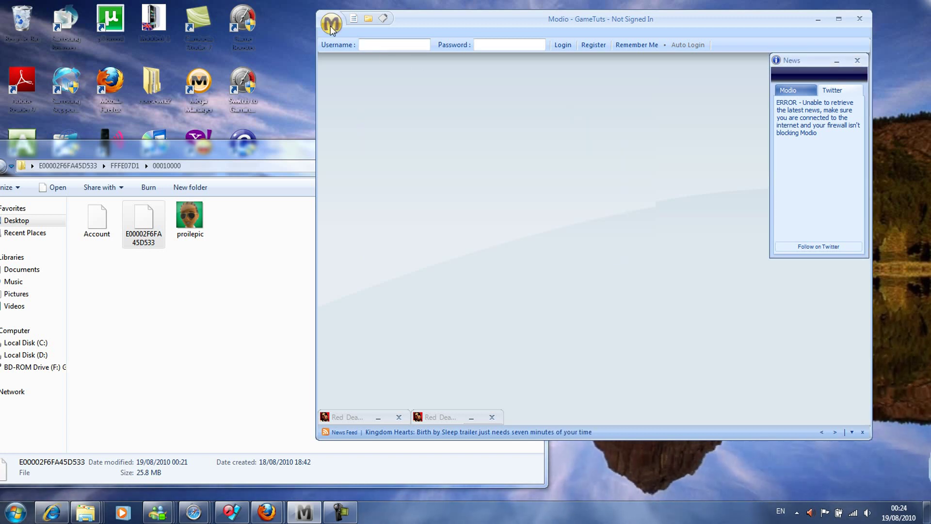
left_click(331, 28)
mouse_move(399, 209)
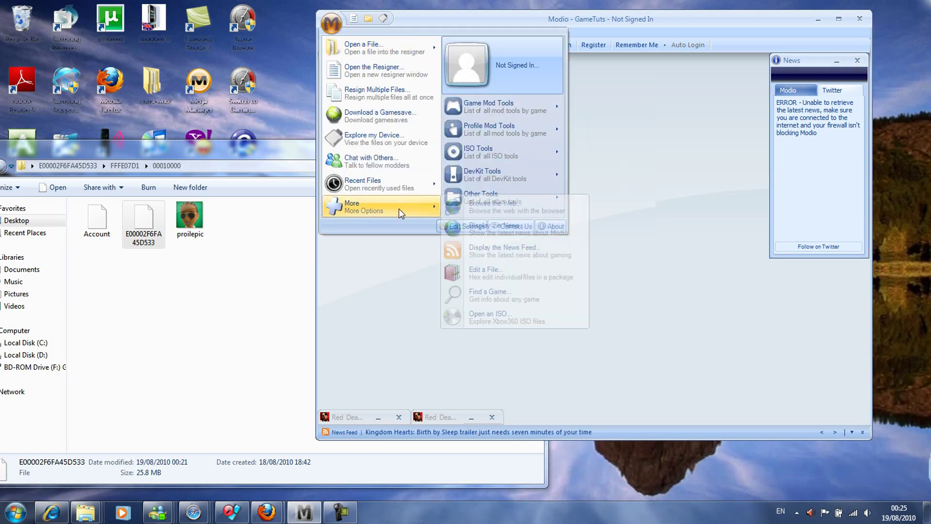
Cancel the Open Xbox360 Iso dialog, then open and close the 50 Cent: Blood on the Sand tool.
left_click(512, 319)
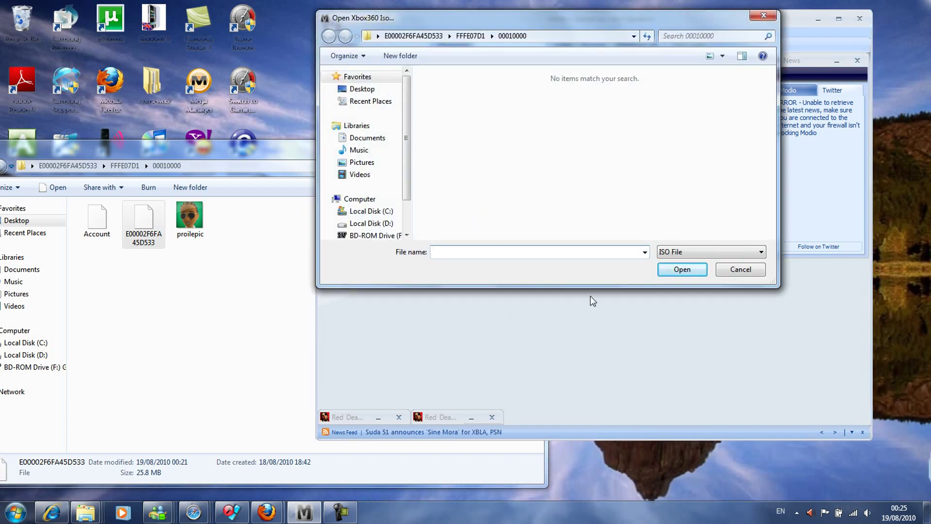
left_click(734, 271)
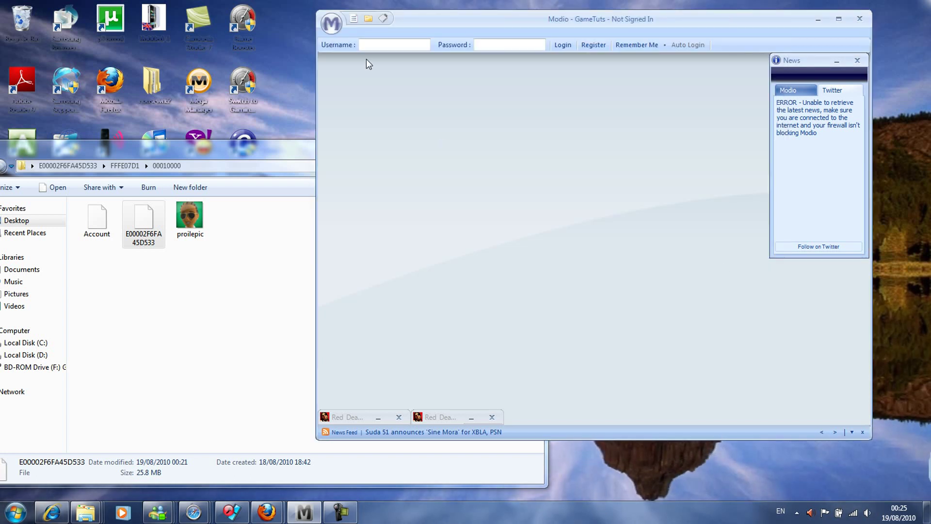
left_click(340, 21)
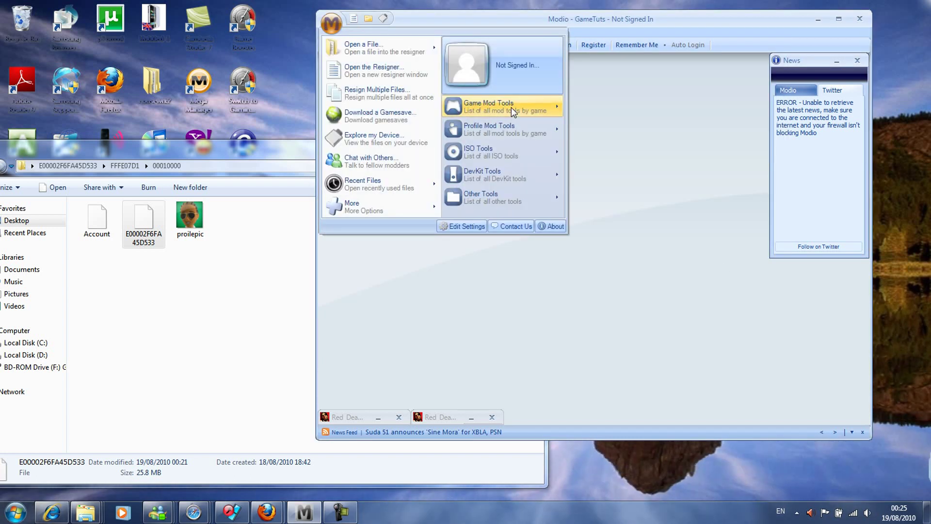
mouse_move(513, 109)
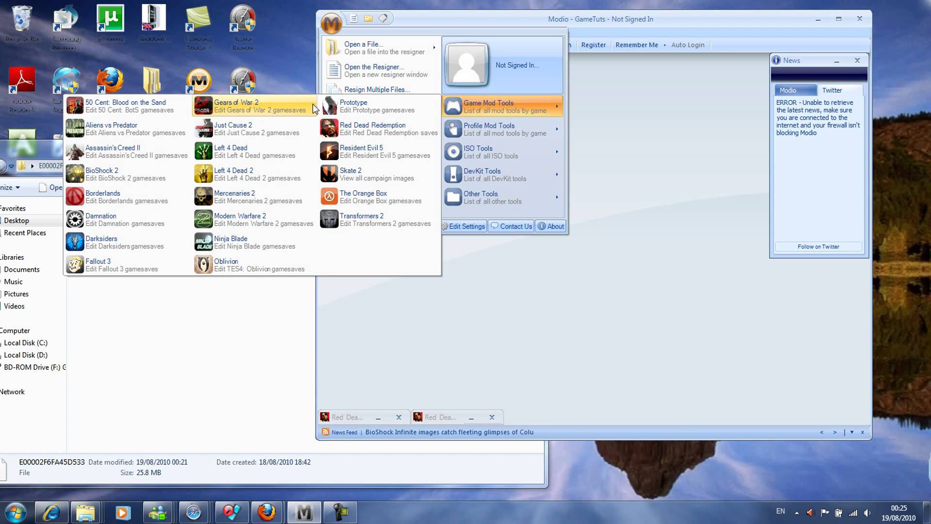
left_click(146, 106)
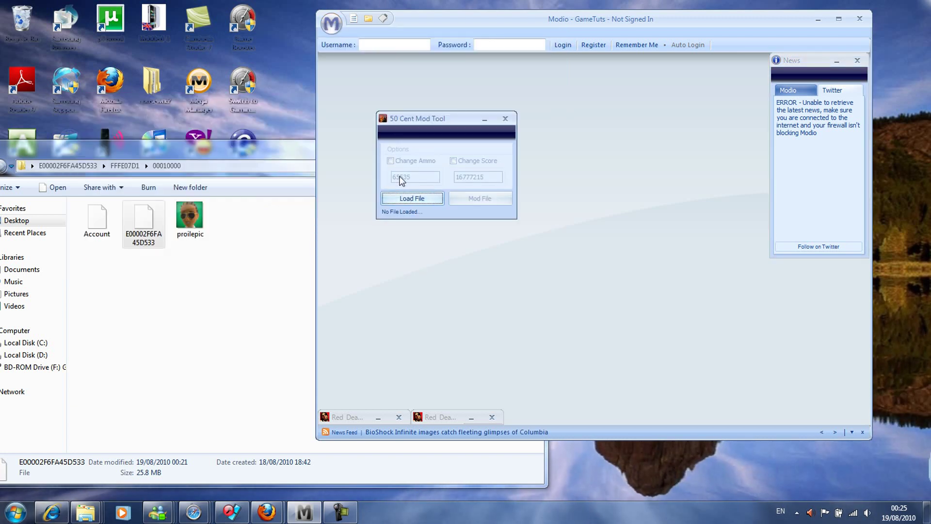
left_click(505, 119)
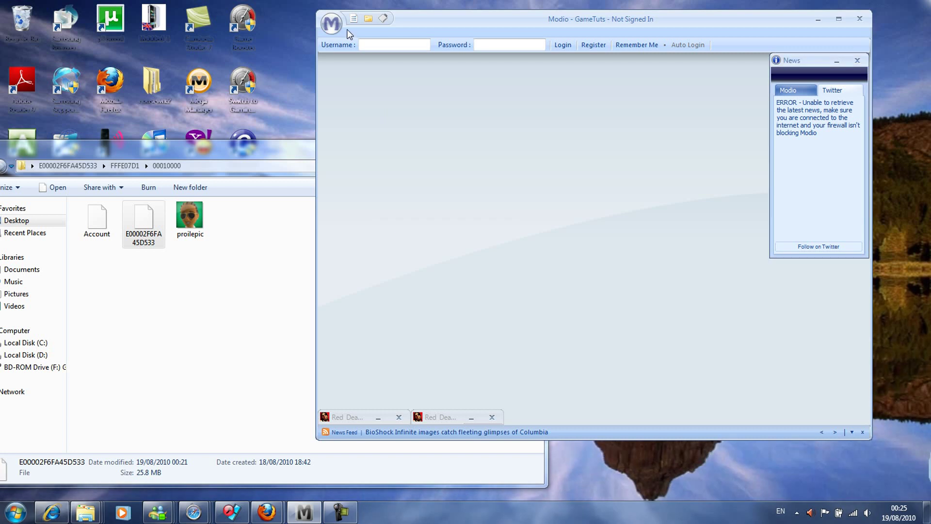
Open the Skate 2 Image Tool from Game Mod Tools, then close it.
left_click(339, 29)
mouse_move(493, 110)
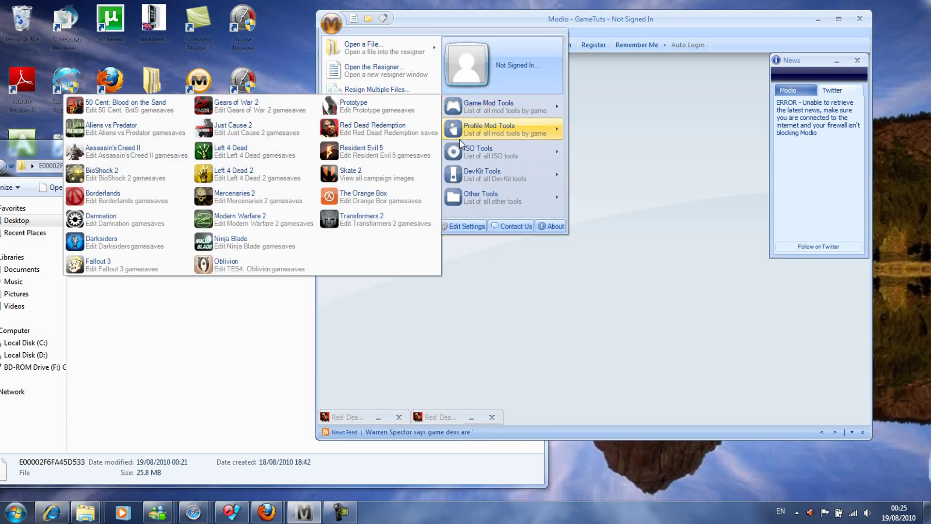
left_click(366, 179)
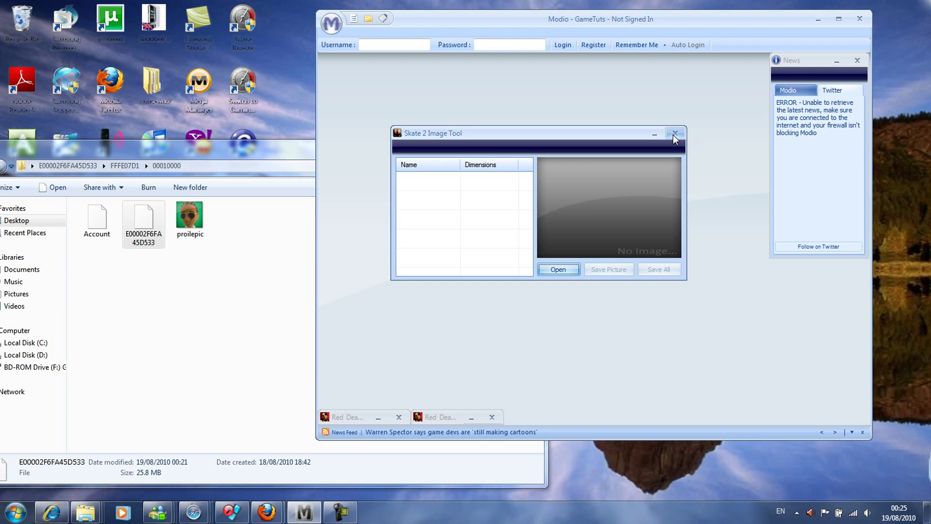
left_click(675, 134)
In Explorer, browse to the 5454082B\00000001 folder holding the RDR2SAVE2 save.
left_click(125, 165)
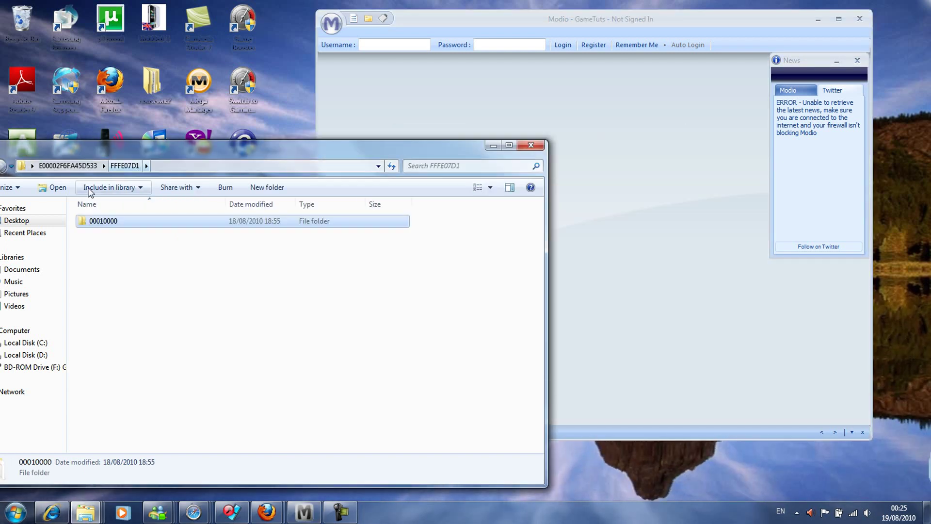
left_click(60, 167)
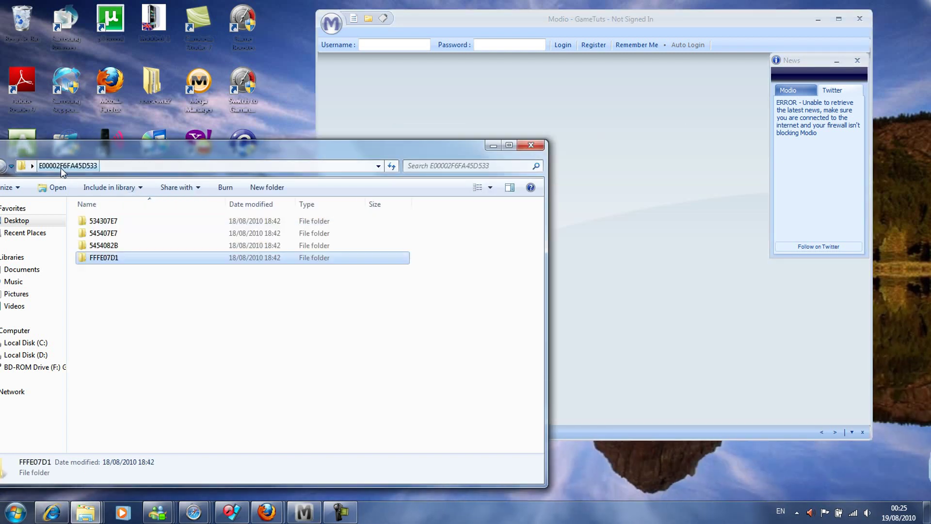
left_click(124, 246)
double_click(124, 246)
double_click(136, 223)
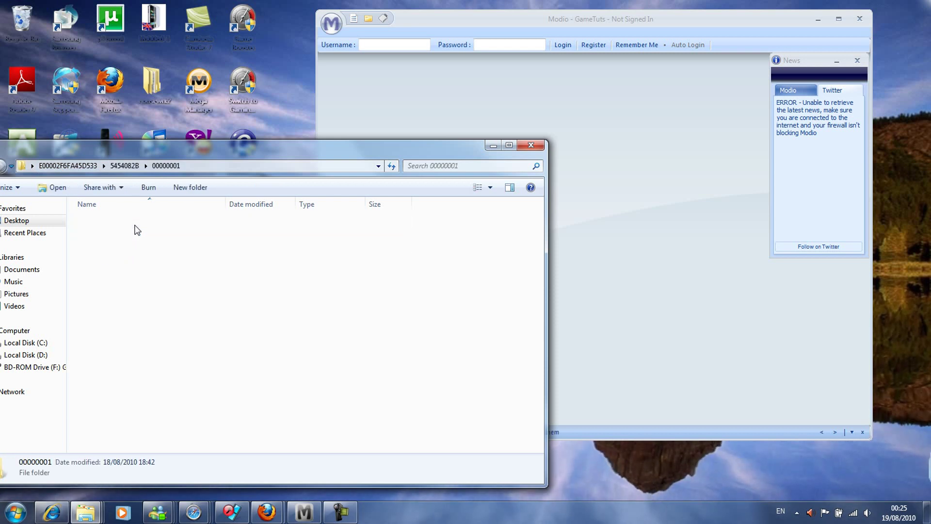
Drop RDR2SAVE2 onto Modio, open its stats editor, then close the stats window.
left_click_drag(137, 231, 452, 202)
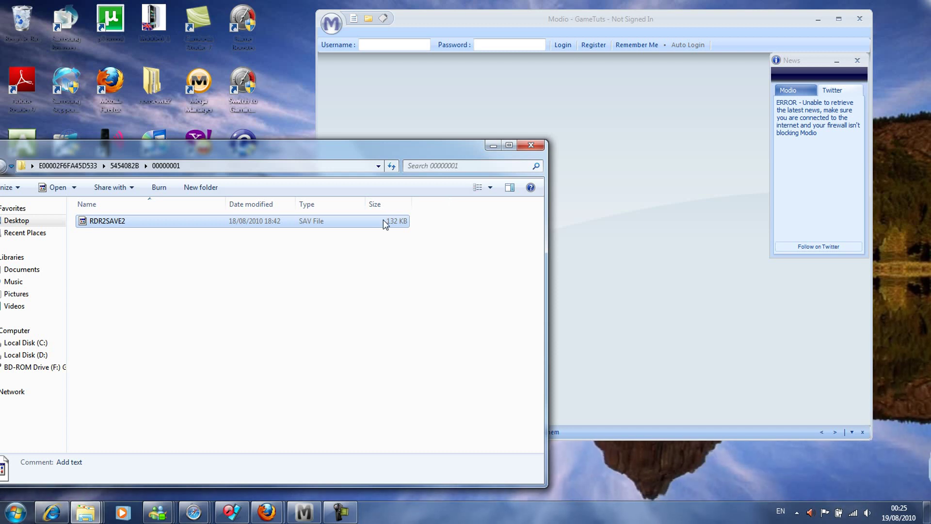
left_click_drag(387, 220, 619, 223)
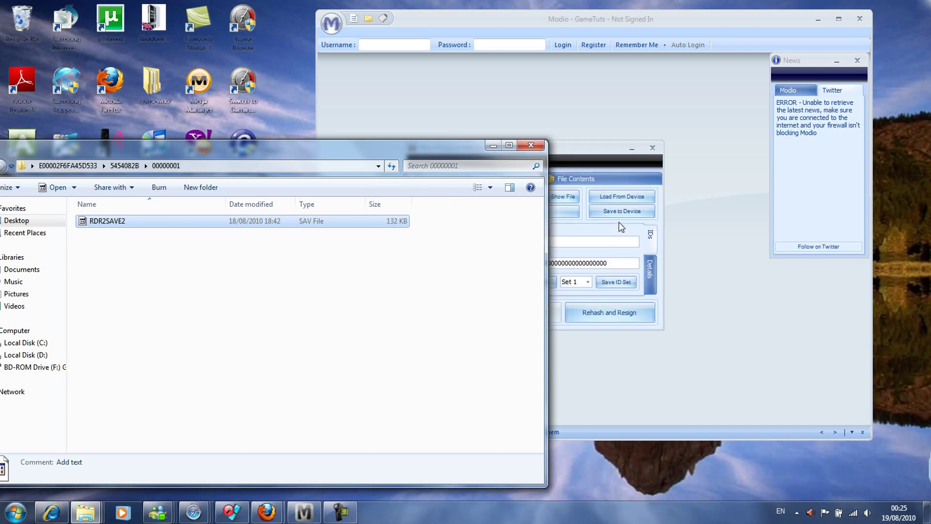
left_click(564, 153)
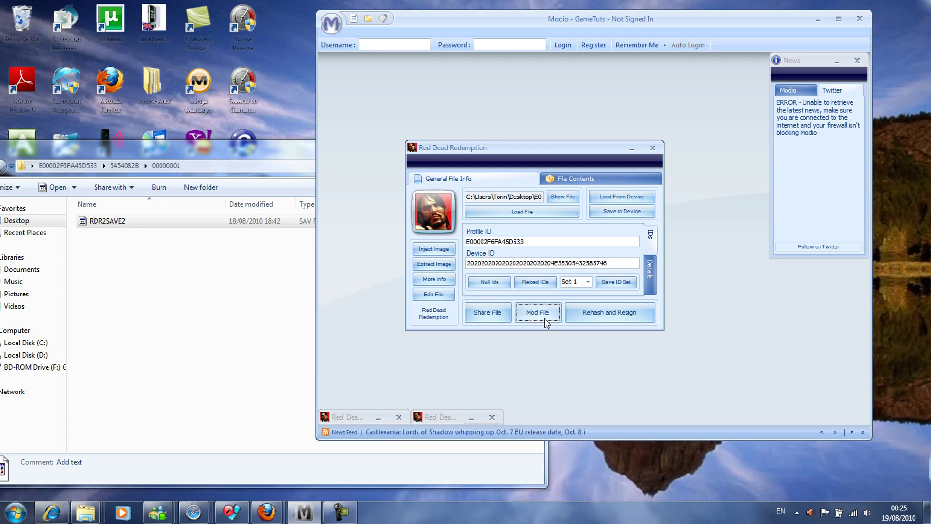
left_click(545, 319)
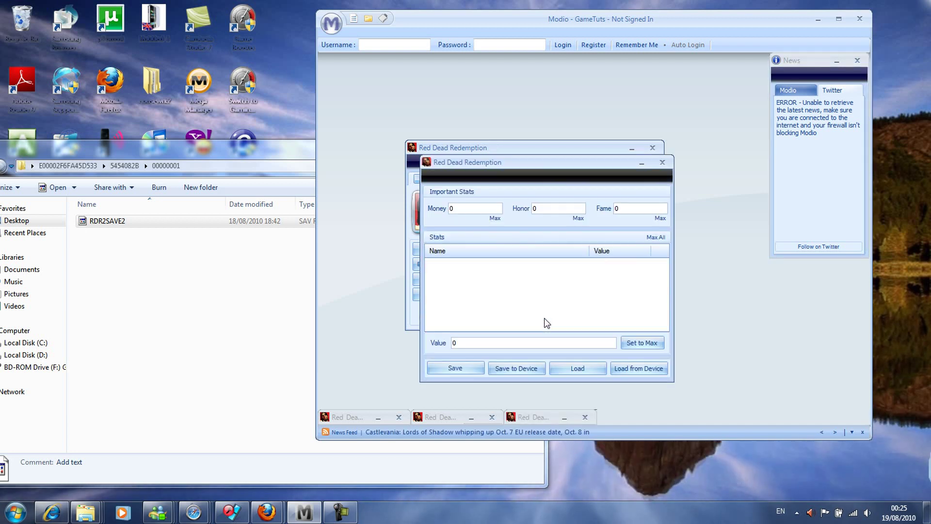
left_click(662, 162)
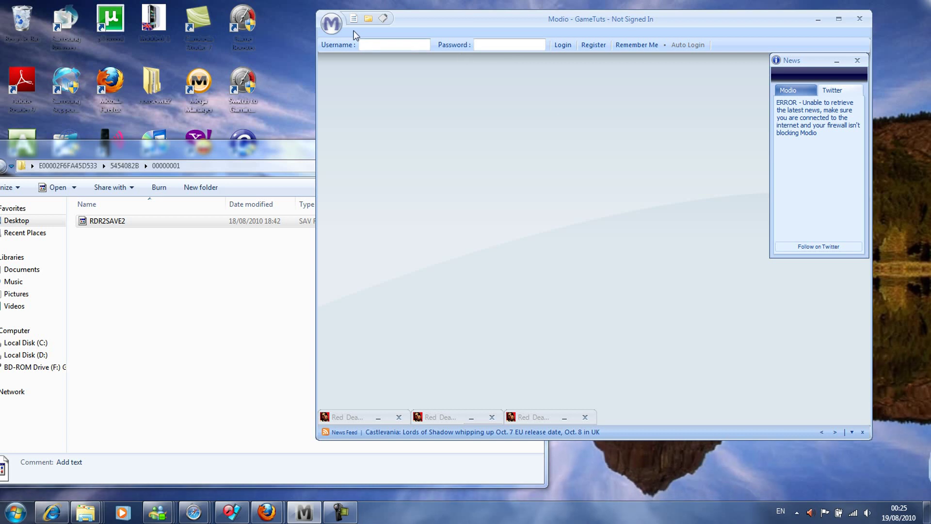
Open the Account Tool and load the E00002F6FA45D533 profile into it.
left_click(334, 28)
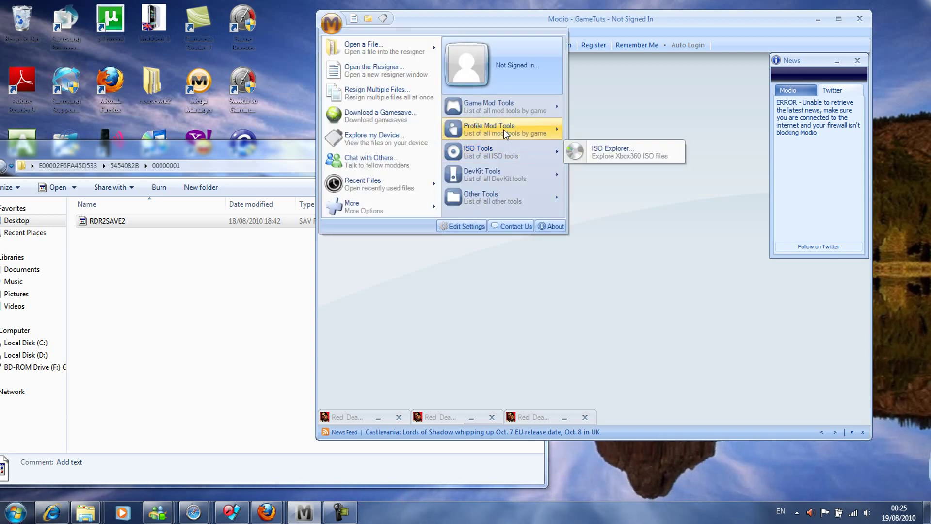
mouse_move(521, 134)
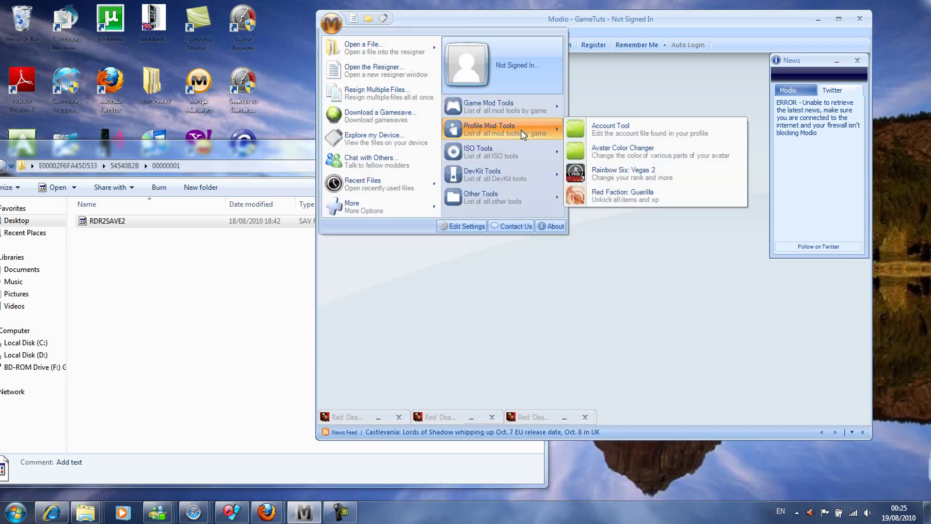
left_click(608, 130)
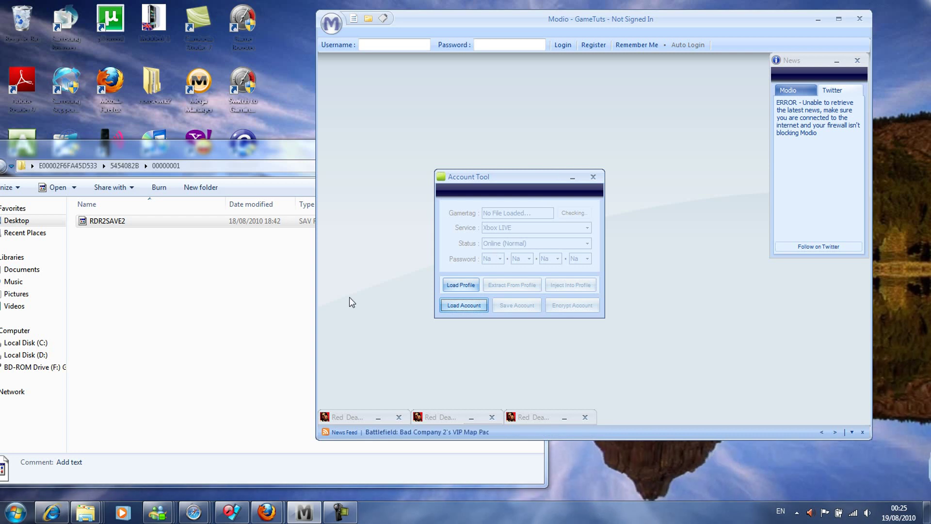
left_click(469, 286)
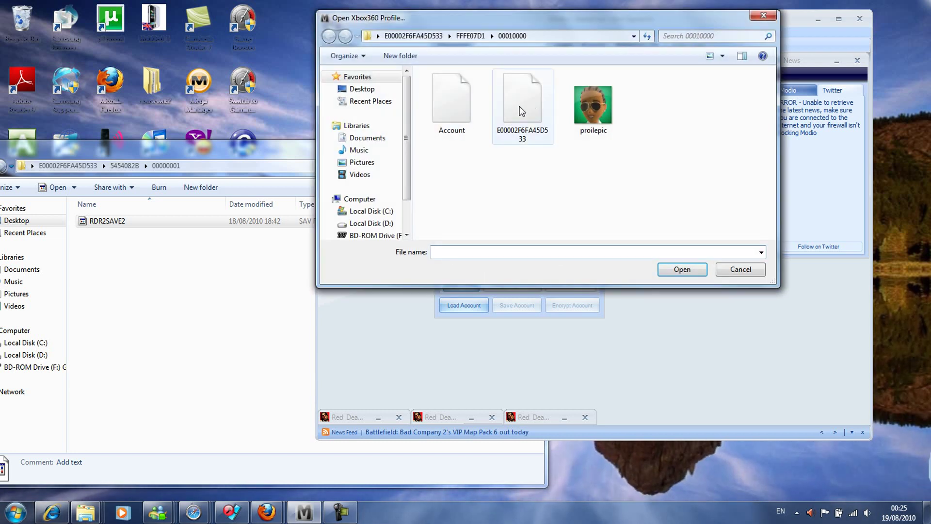
double_click(517, 106)
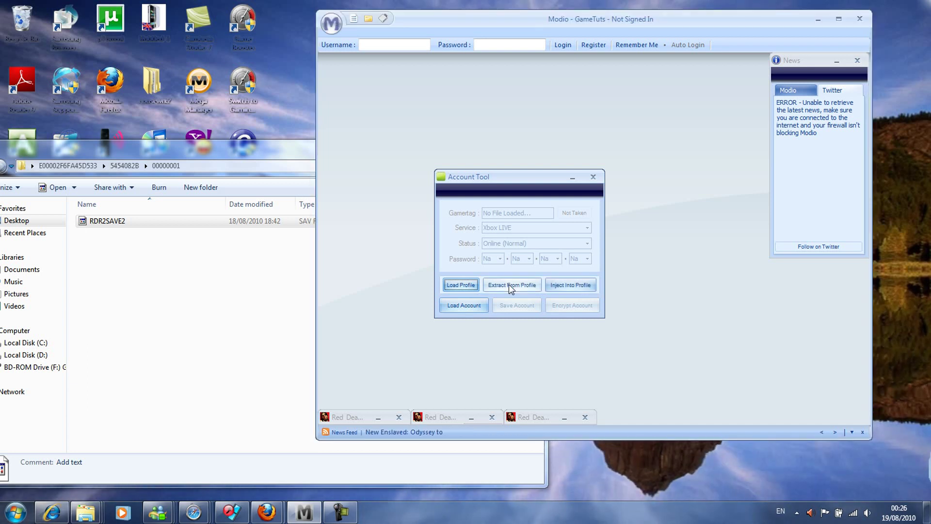
Try Extract From Profile but cancel the save, then load the Account file.
left_click(508, 284)
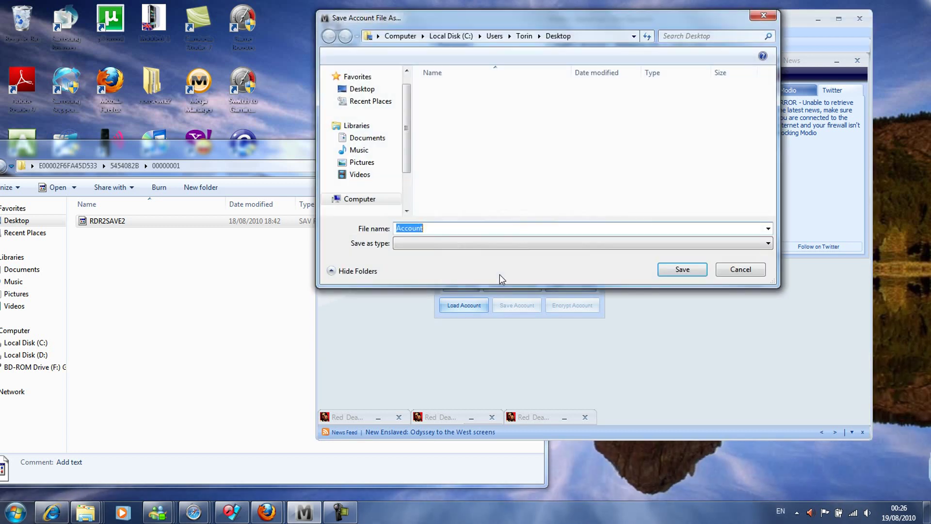
left_click(739, 269)
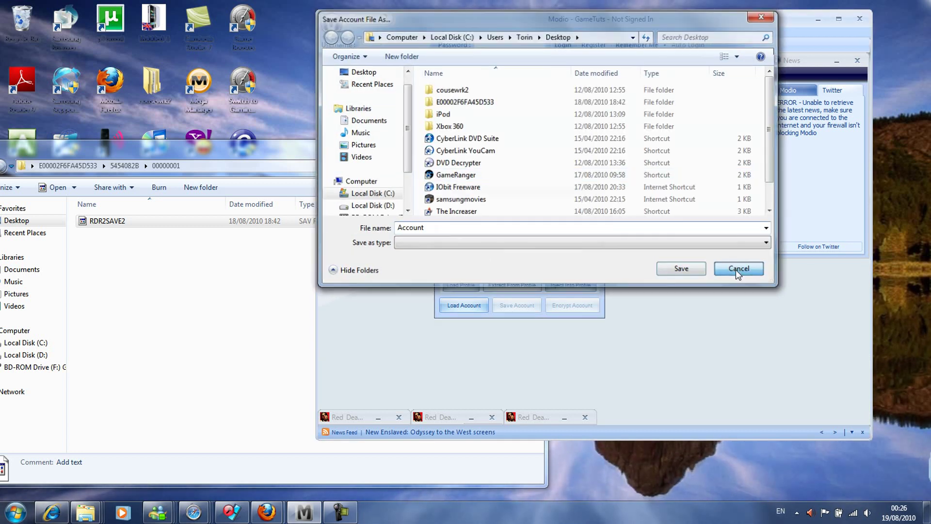
left_click(464, 306)
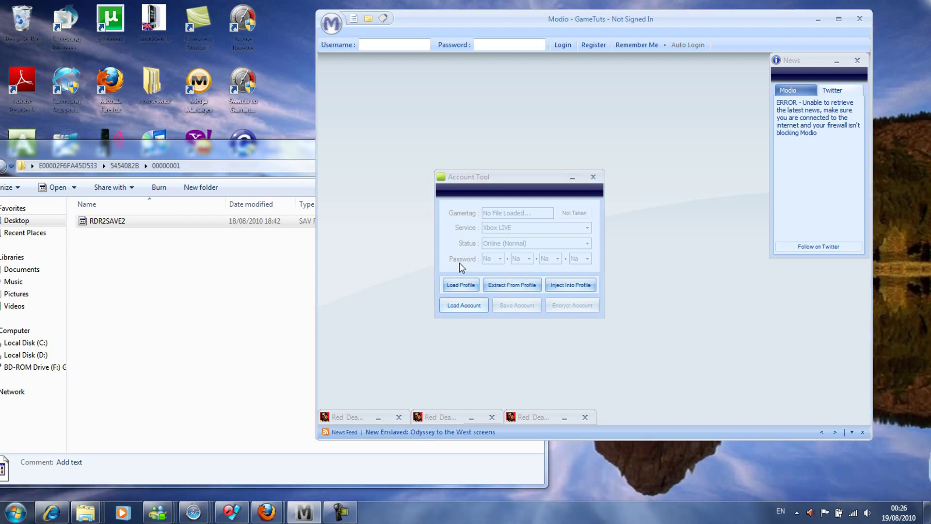
double_click(438, 88)
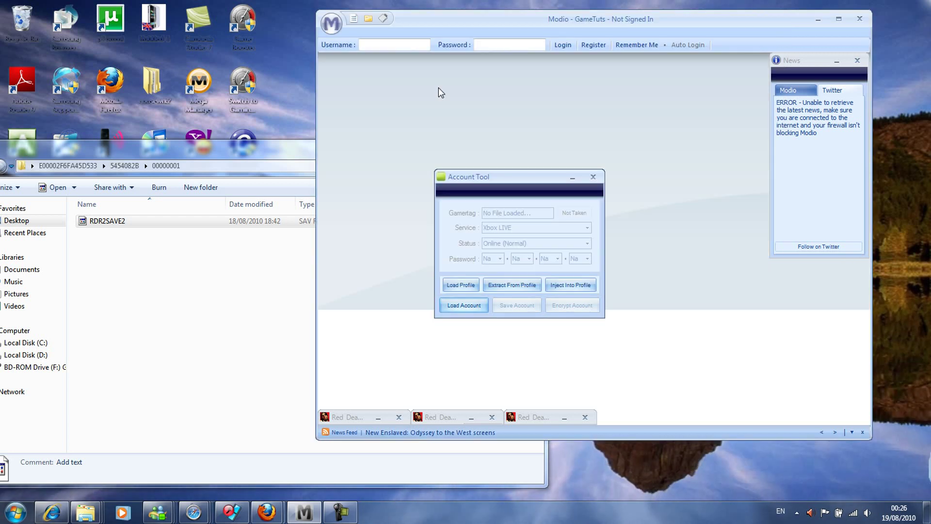
Decrypt the account, edit the gamertag, save the file and re-encrypt it.
left_click(569, 301)
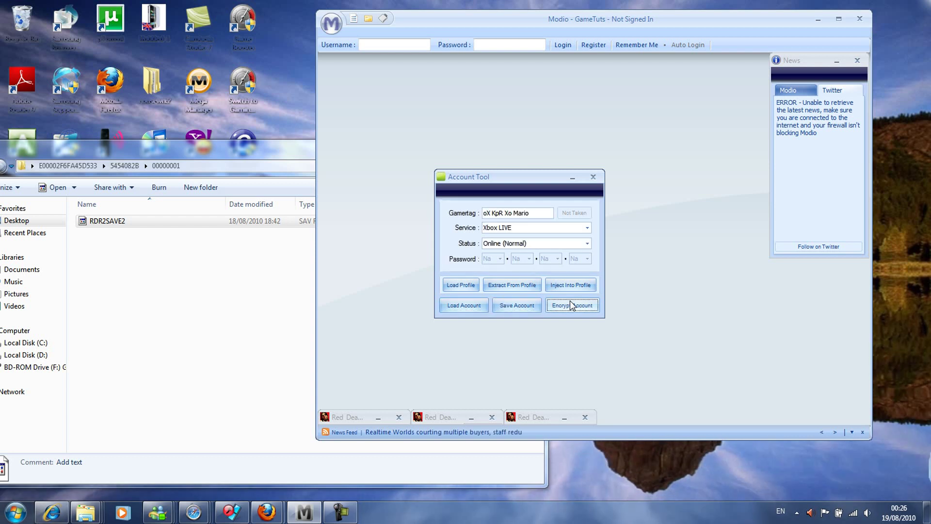
left_click(537, 211)
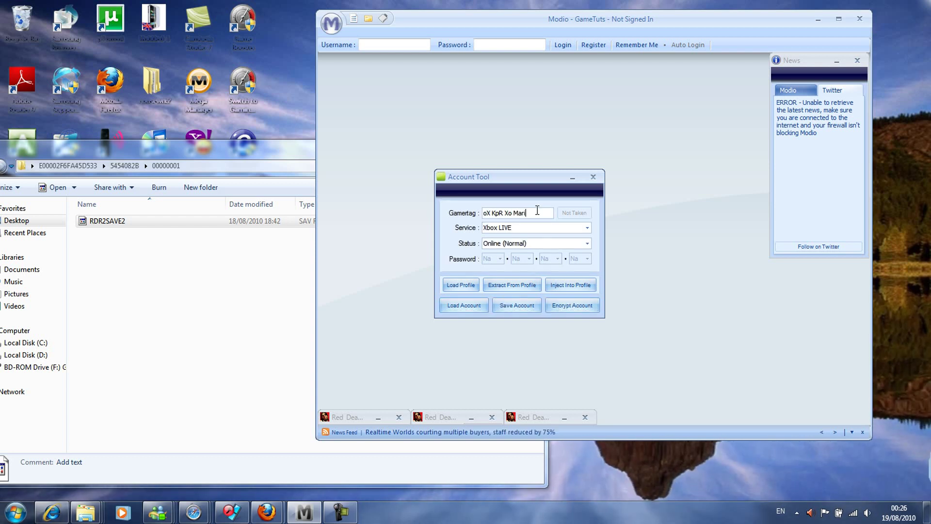
key("BackSpace")
key("BackSpace")
key("BackSpace")
key("BackSpace")
key("BackSpace")
key("BackSpace")
key("BackSpace")
key("BackSpace")
key("BackSpace")
key("BackSpace")
key("BackSpace")
key("BackSpace")
key("BackSpace")
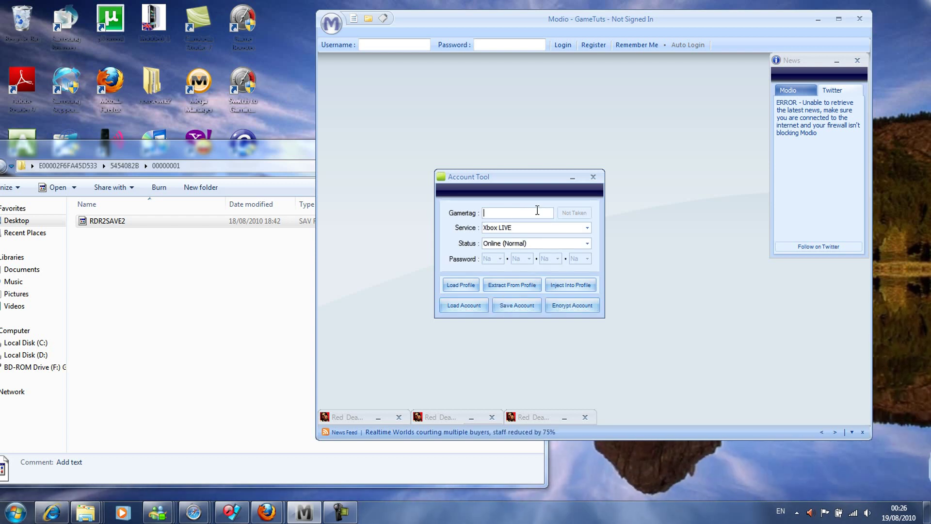
type("XX")
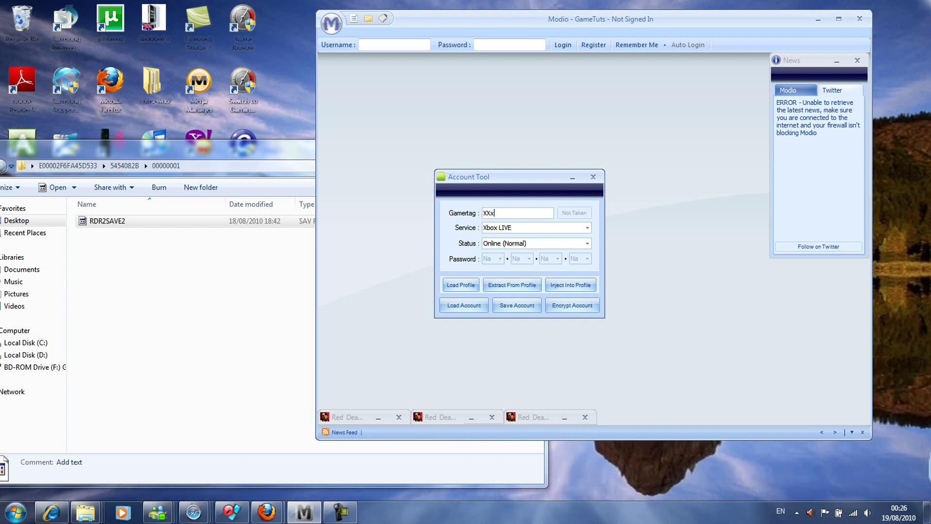
type("x")
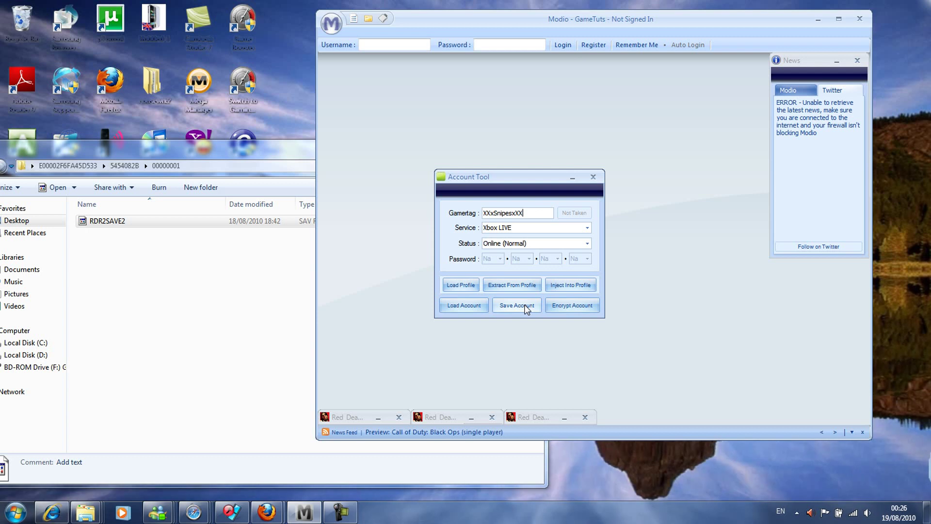
left_click(521, 305)
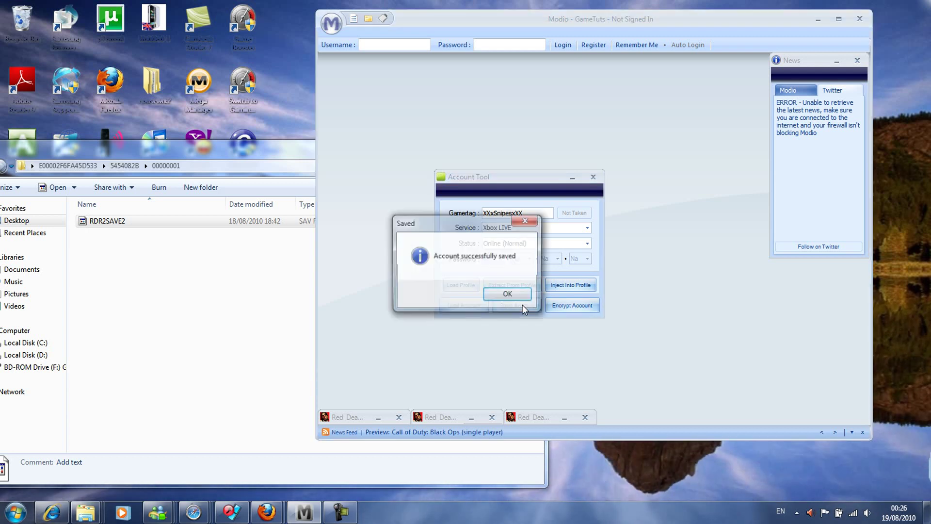
left_click(506, 294)
left_click(566, 305)
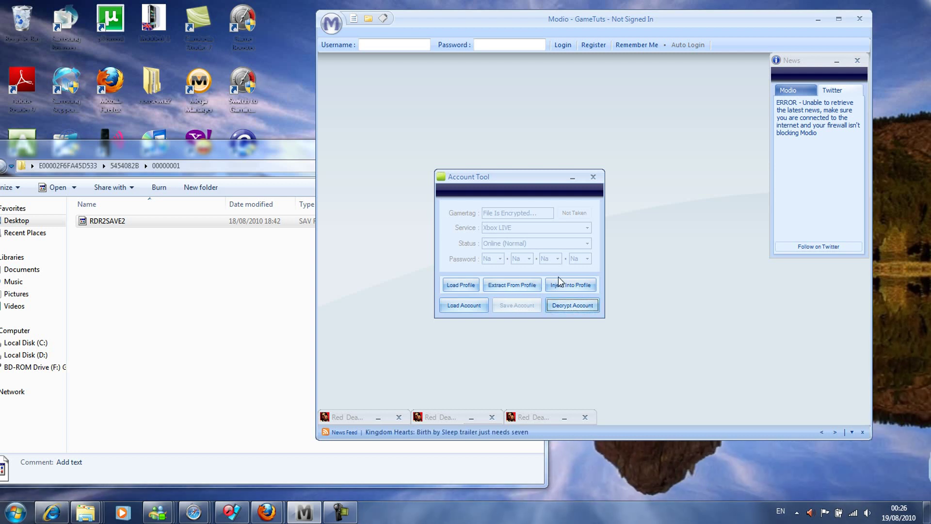
Inject the account file into the profile, confirm the success message, and close the Account Tool.
left_click(571, 286)
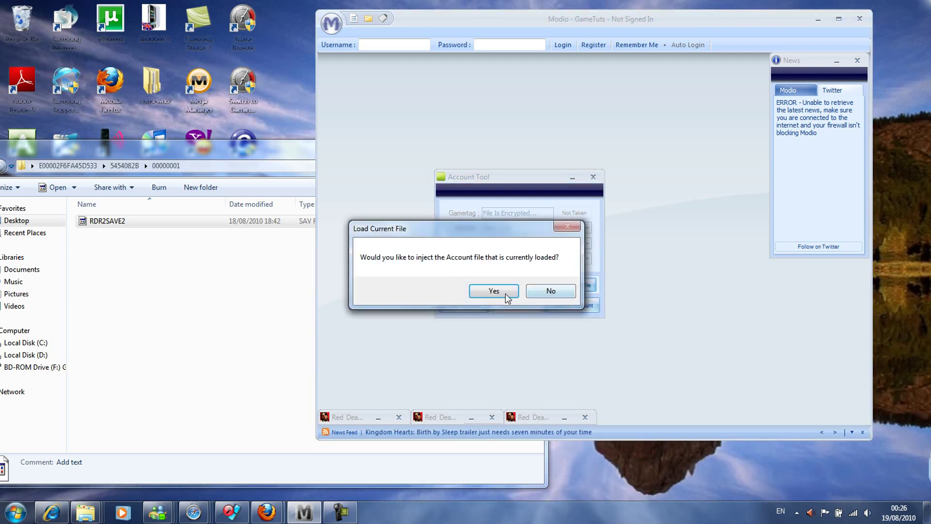
left_click(494, 291)
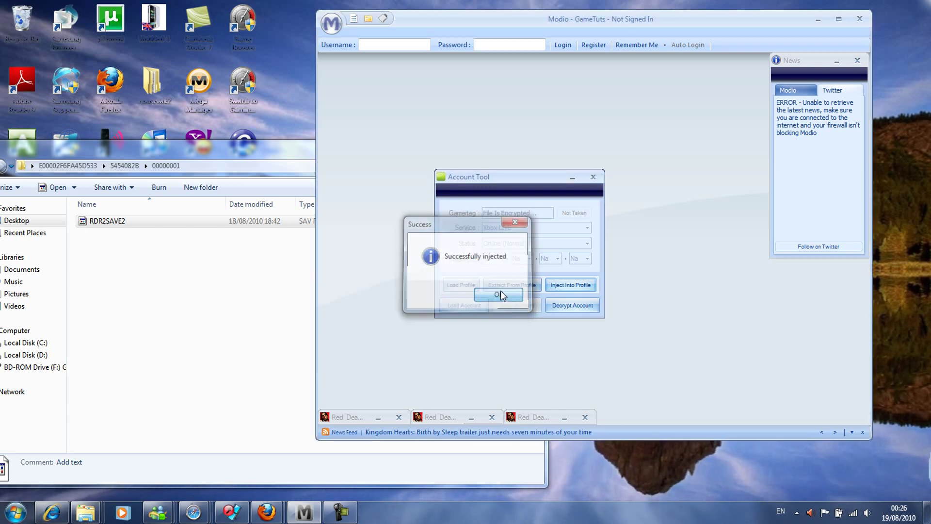
left_click(500, 295)
left_click(593, 177)
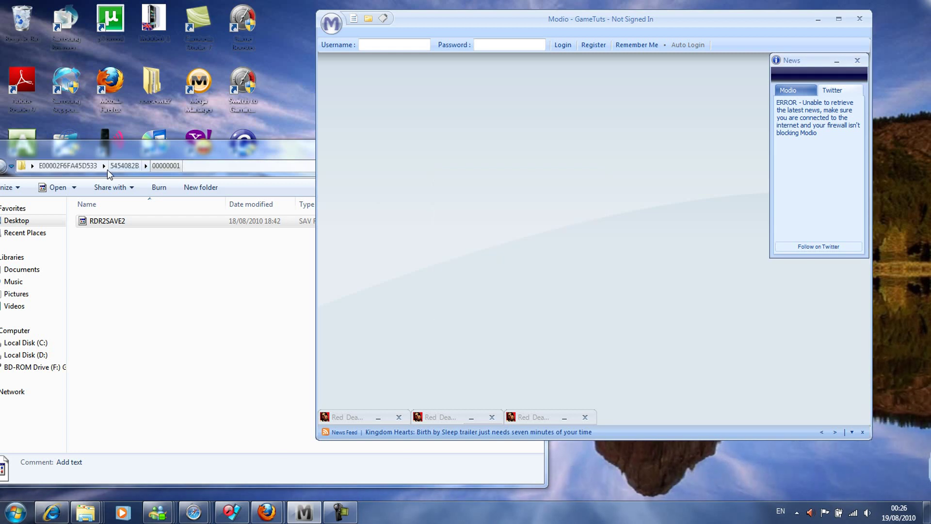
In Explorer, open FFFE07D1\00010000 and select the 25.8 MB profile file.
left_click(67, 165)
double_click(115, 260)
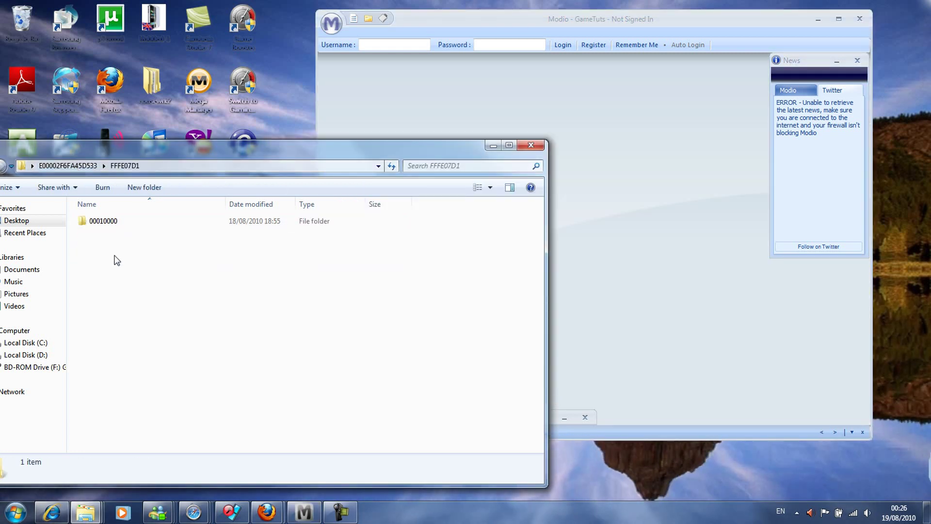
double_click(121, 226)
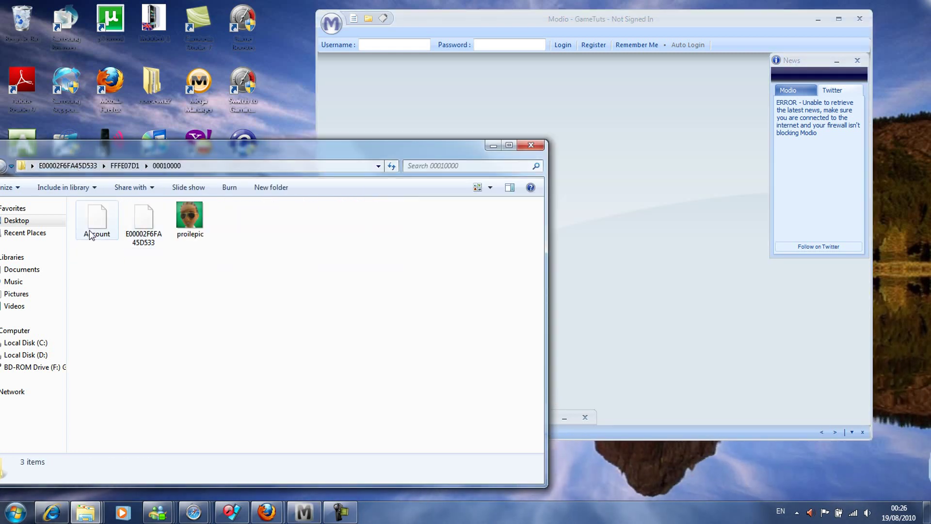
left_click(97, 221)
left_click(134, 234)
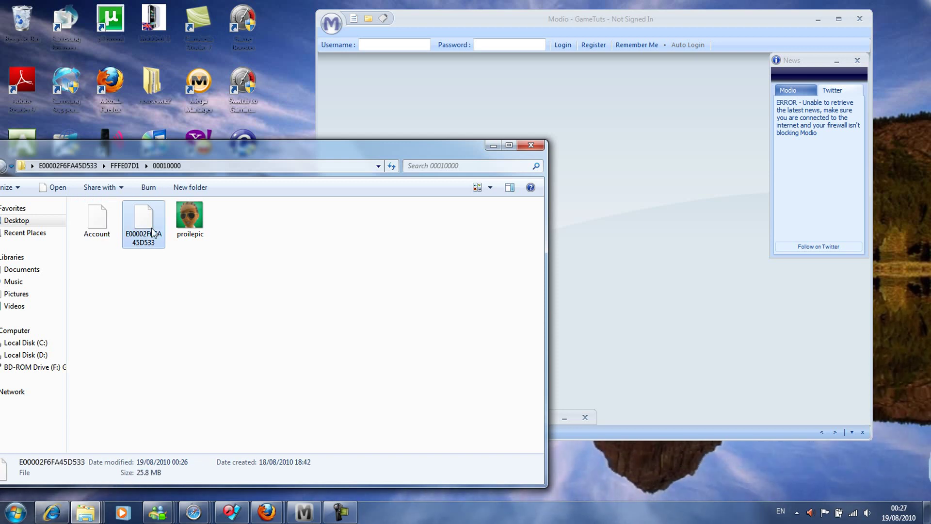
Drag the profile into Modio, review the Xbox 360 Profile window, then close it.
left_click_drag(152, 232, 618, 208)
left_click_drag(490, 154, 552, 164)
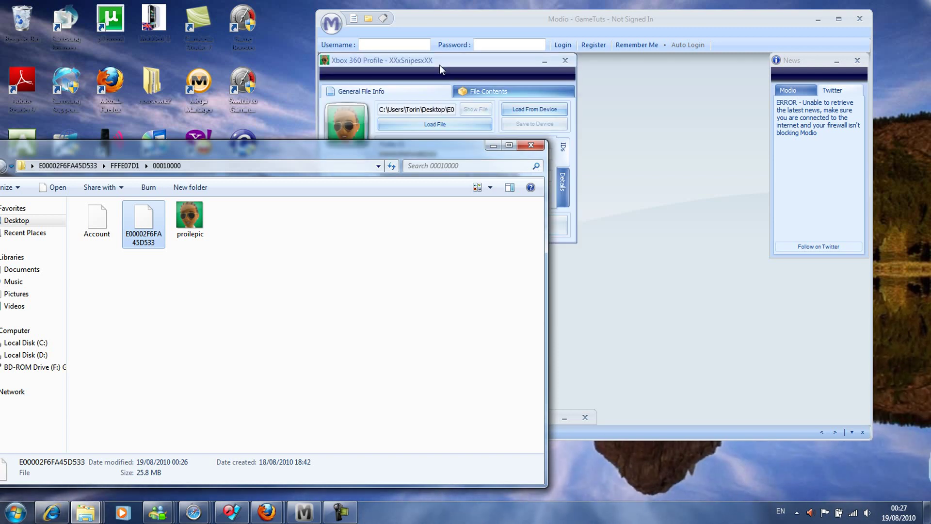
left_click_drag(444, 63, 502, 121)
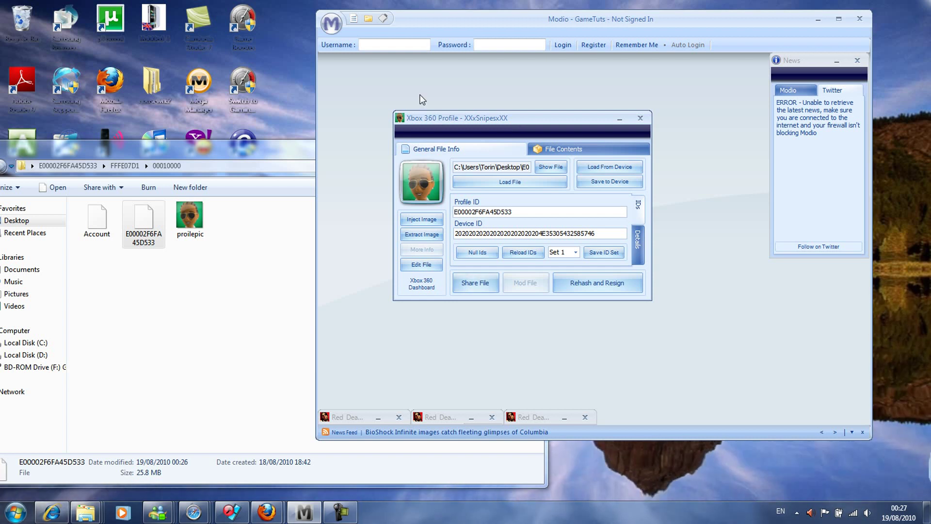
left_click_drag(444, 116, 416, 92)
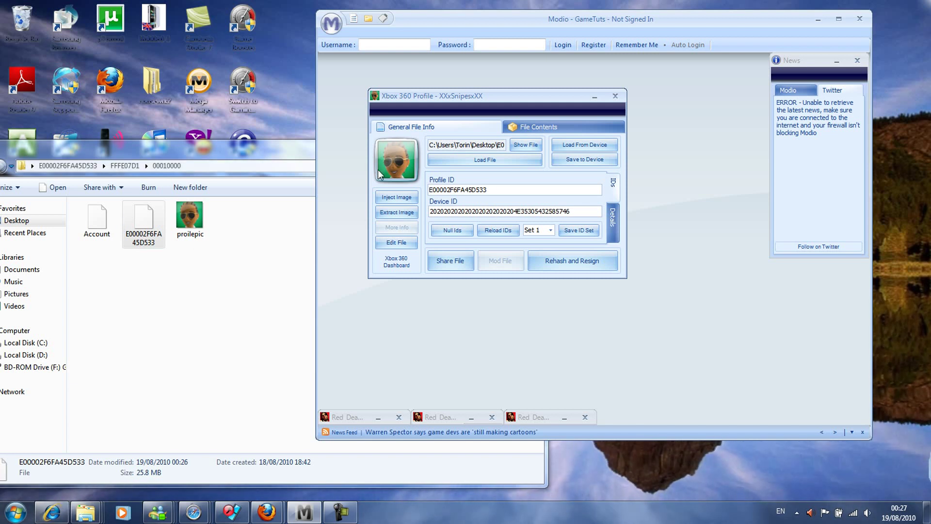
left_click(616, 96)
left_click(147, 238)
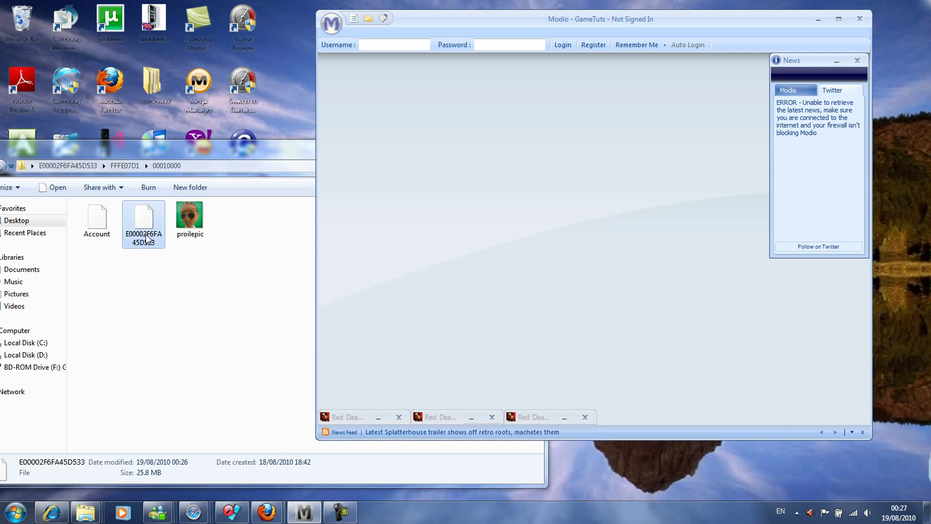
left_click(484, 174)
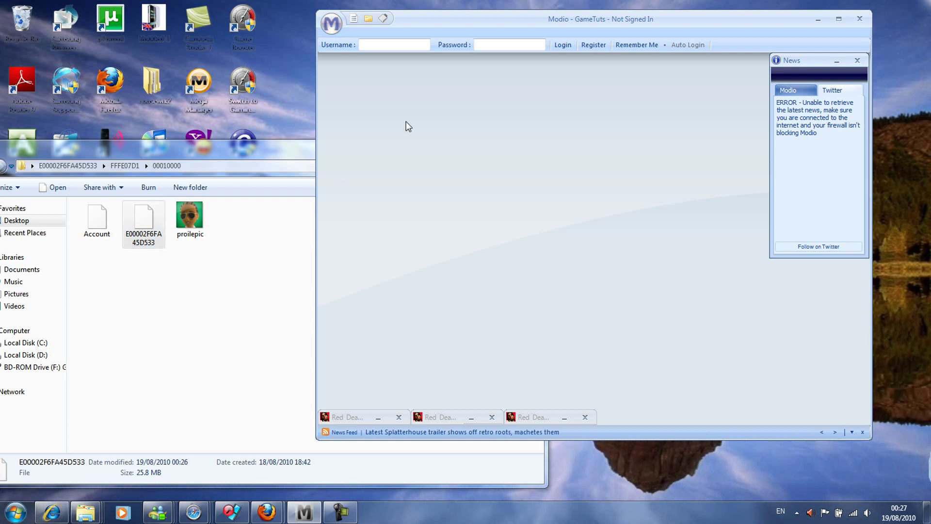
left_click(334, 27)
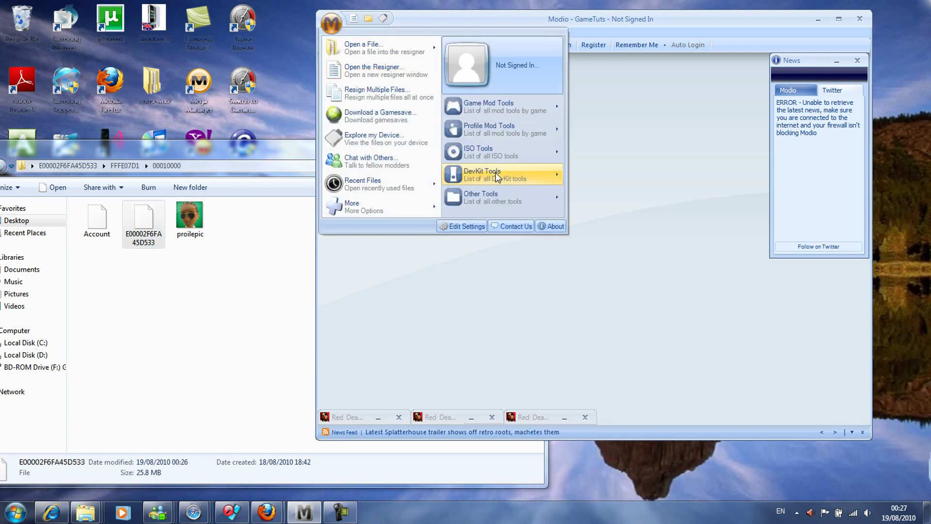
mouse_move(497, 177)
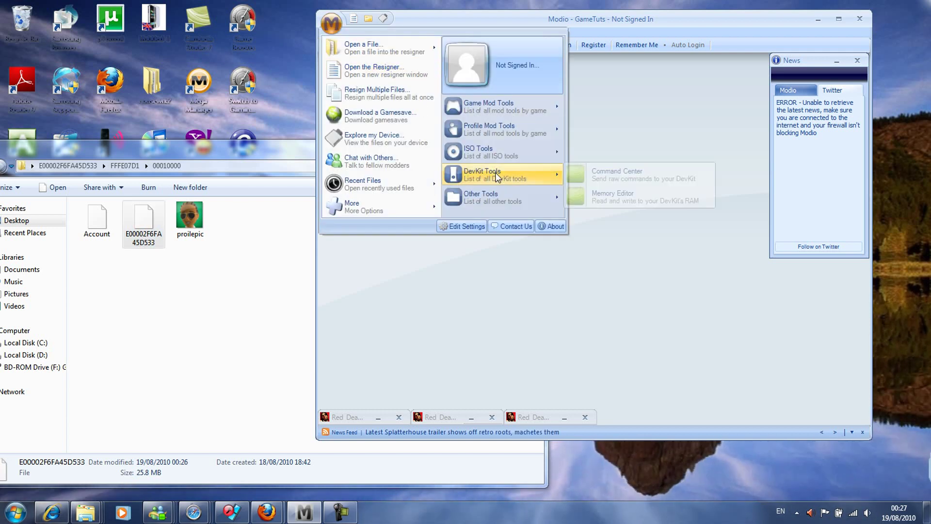
left_click(606, 197)
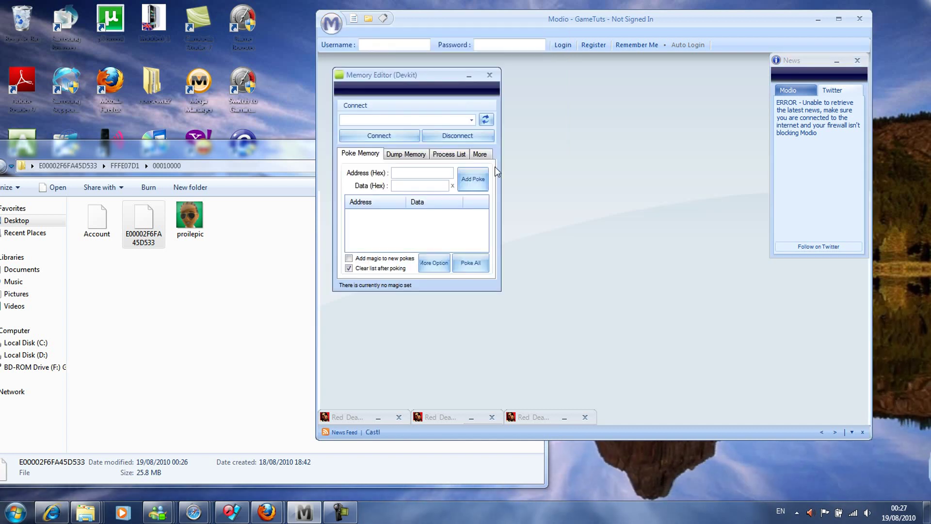
left_click(383, 136)
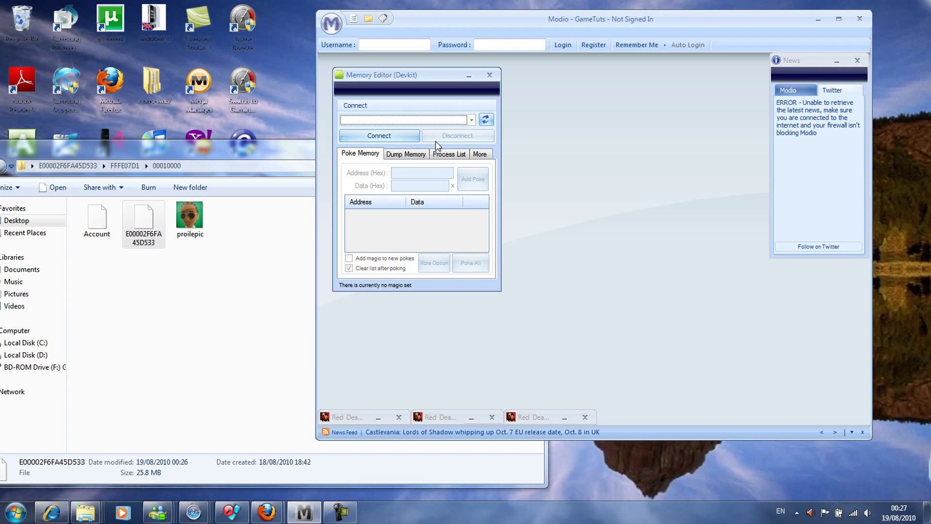
left_click(489, 74)
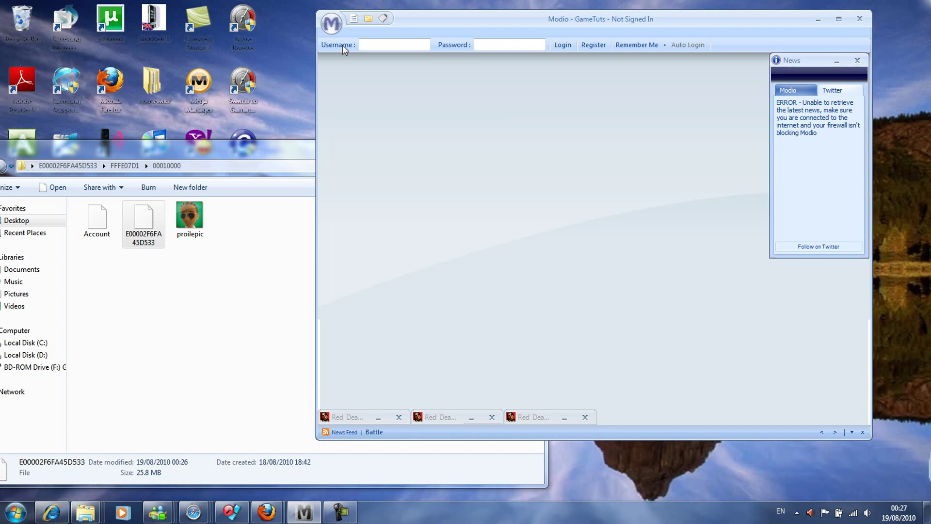
Open the Gamer Picture Pack Creator and search for 'call of duty' titles.
left_click(326, 31)
mouse_move(491, 195)
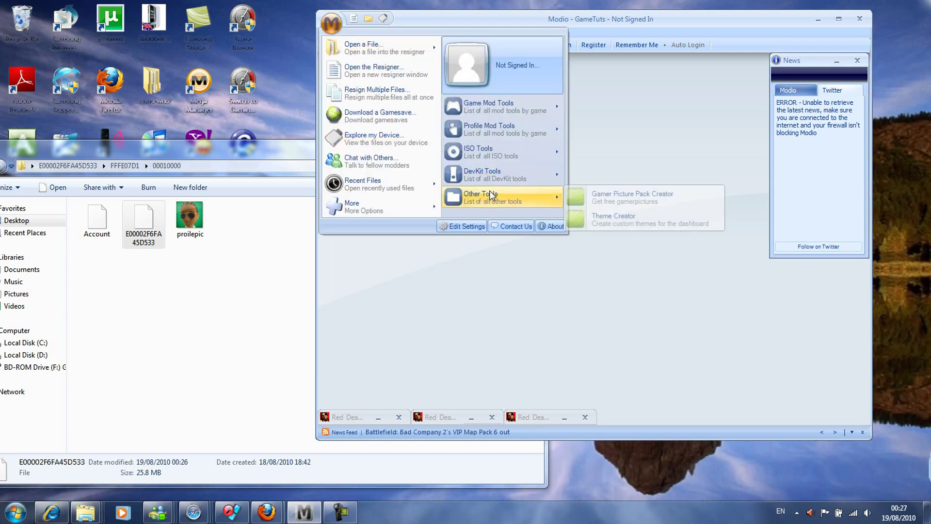
left_click(590, 197)
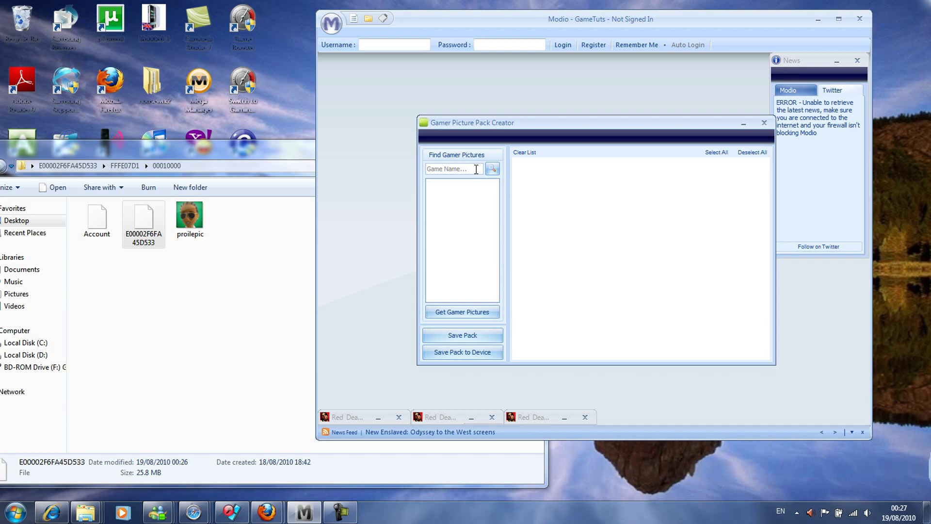
left_click(476, 170)
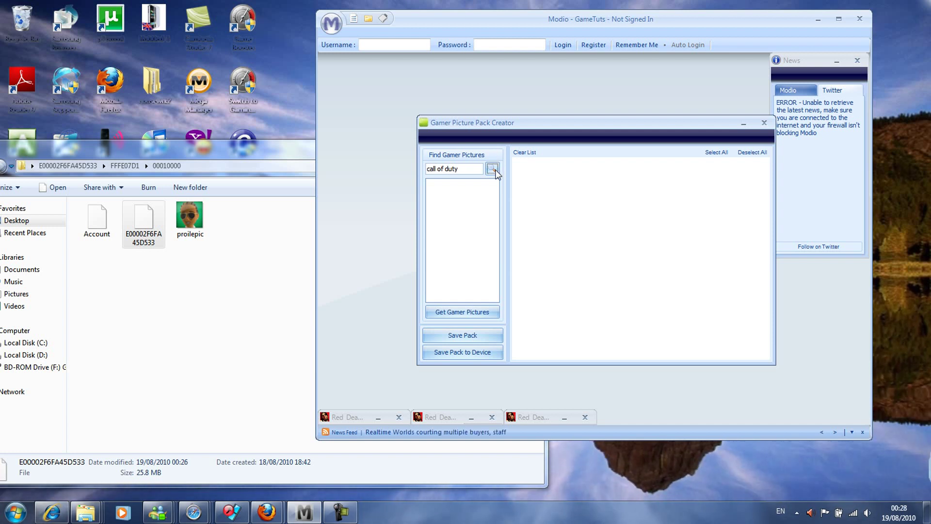
left_click(492, 169)
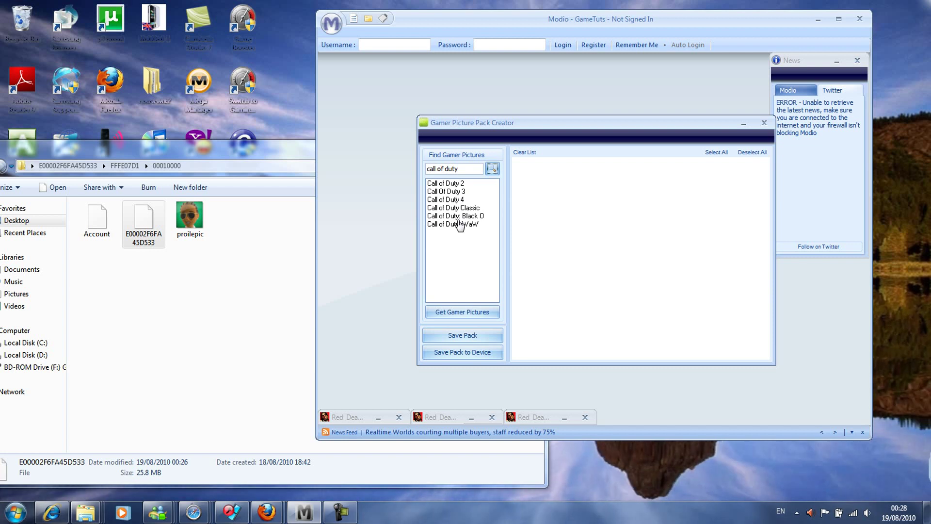
Try fetching pictures for Black Ops and WaW, dismissing each no-pictures warning.
double_click(459, 216)
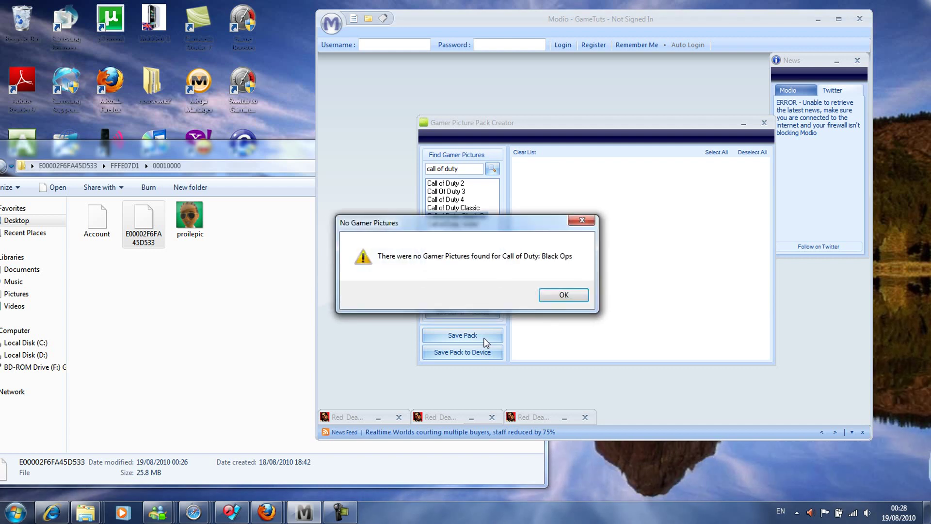
left_click(564, 294)
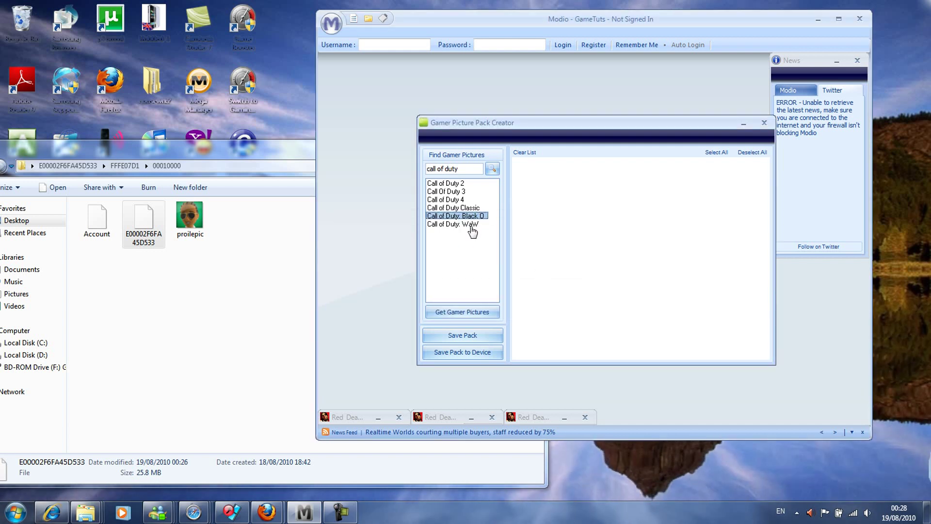
double_click(471, 224)
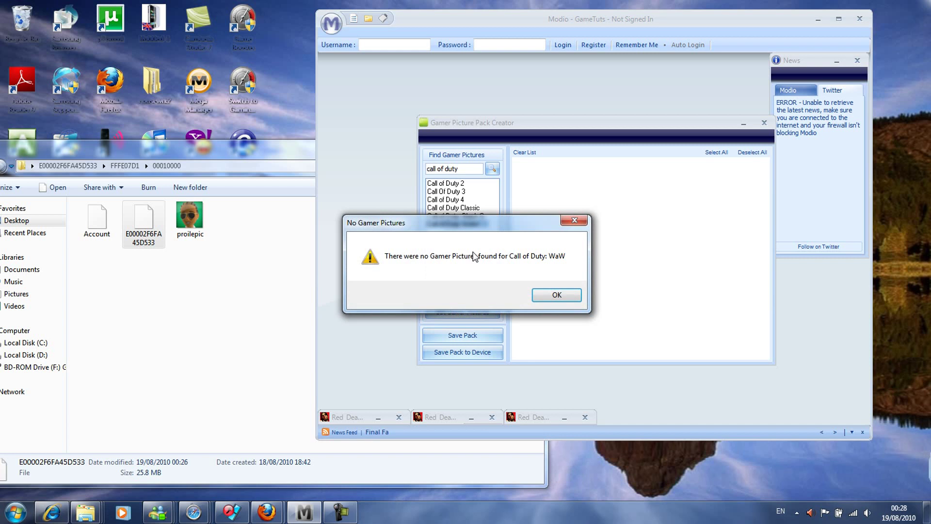
left_click(561, 297)
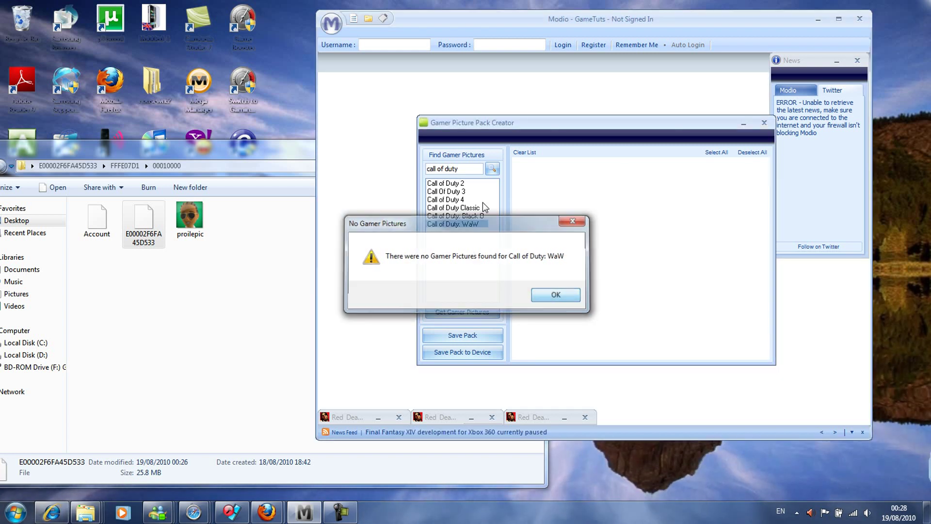
Fetch the Call of Duty 4 gamer pictures and stop the search once loaded.
left_click(455, 200)
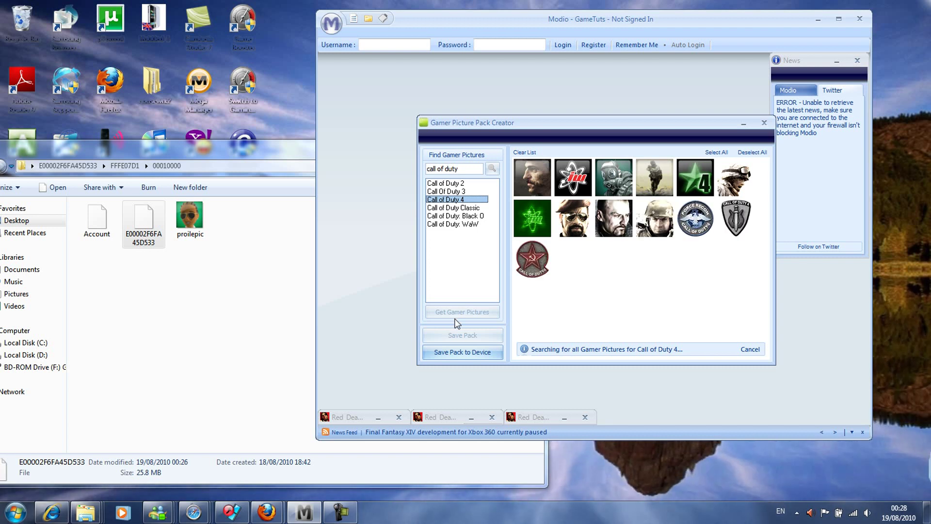
left_click_drag(519, 121, 476, 104)
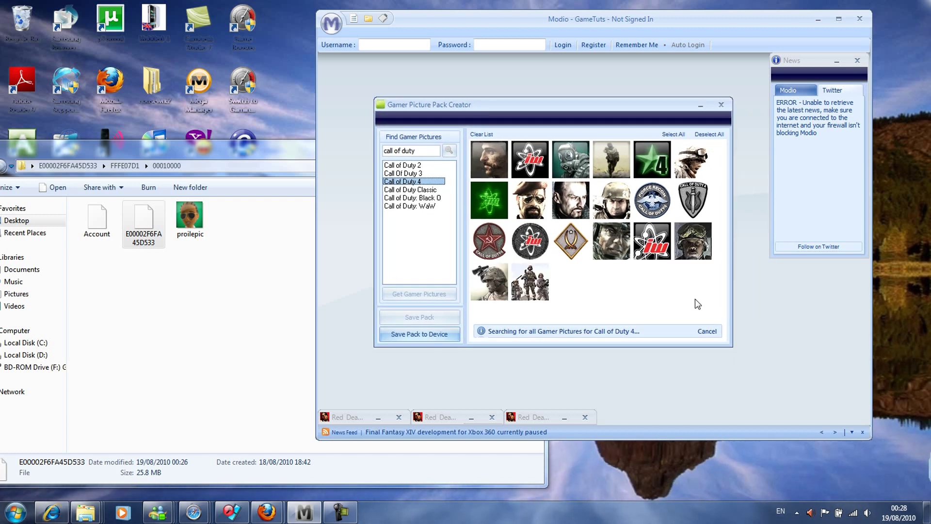
left_click(708, 331)
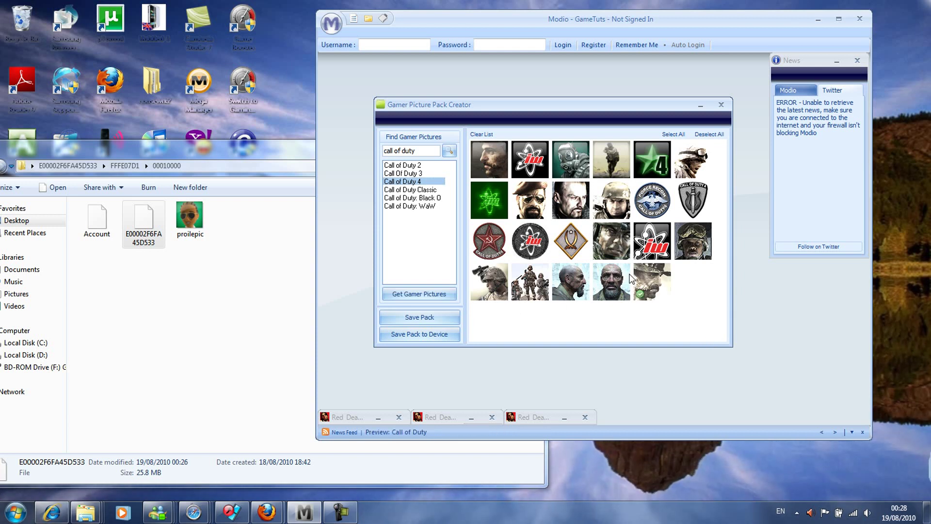
Tick the Call of Duty 4 pictures: bald man, Price, helmeted soldier, diamond badge, soldier group, iw logo, and others.
left_click(611, 283)
left_click(650, 280)
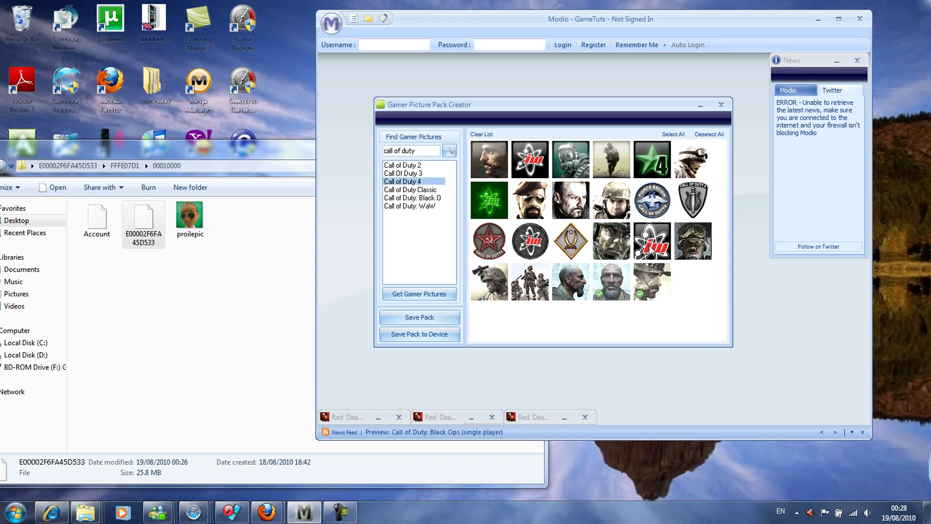
left_click(625, 249)
left_click(560, 245)
left_click(581, 294)
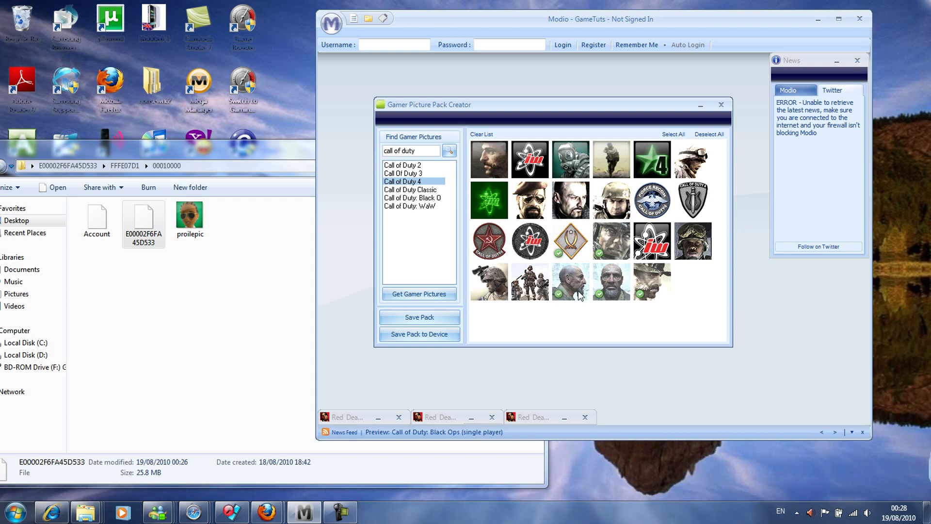
left_click(544, 290)
left_click(535, 240)
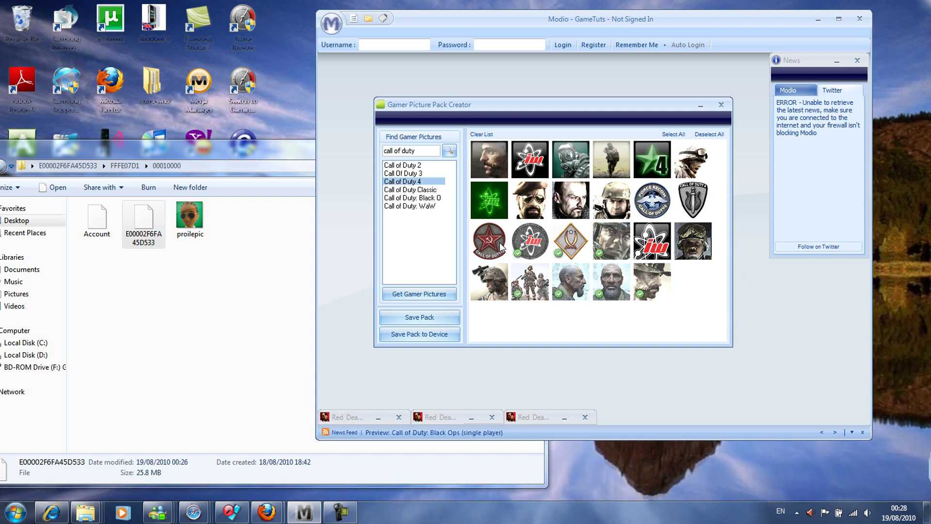
left_click(501, 247)
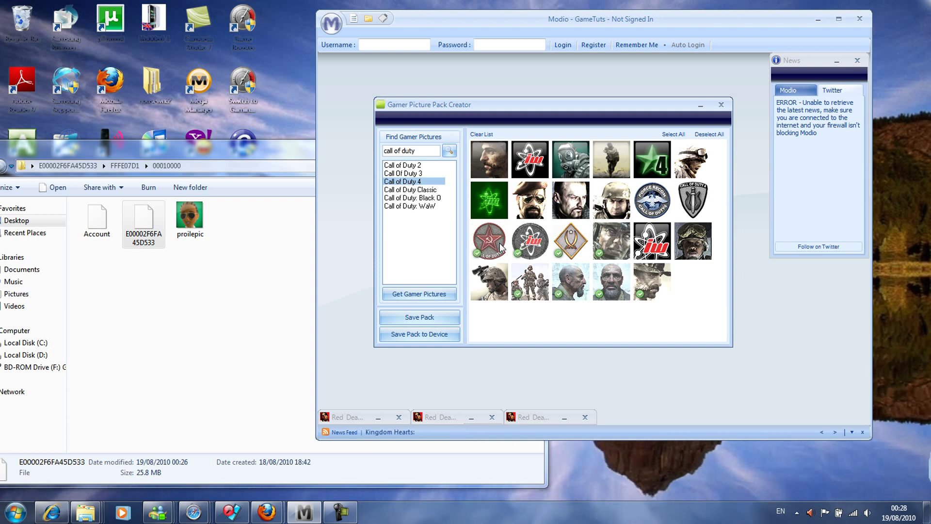
Save the checked pictures as a pack named COD4 and dismiss the success message.
left_click(420, 318)
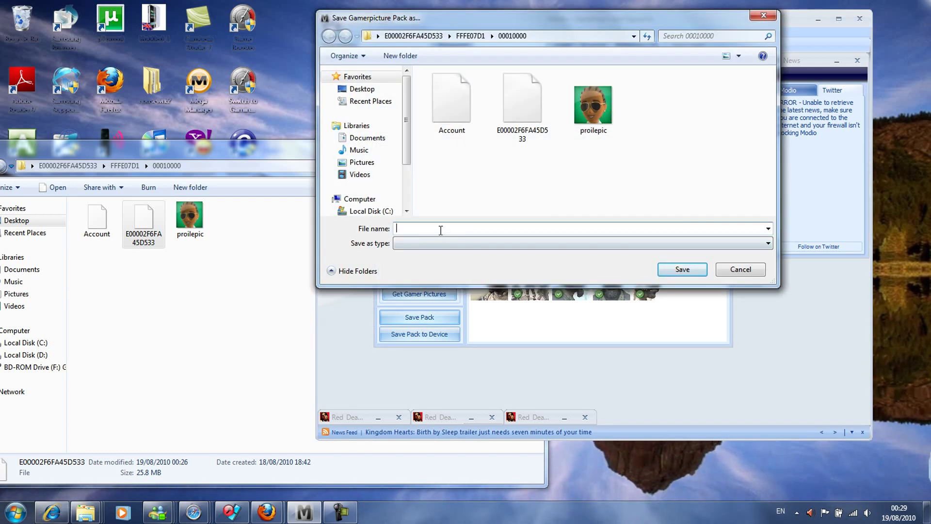
type("COD")
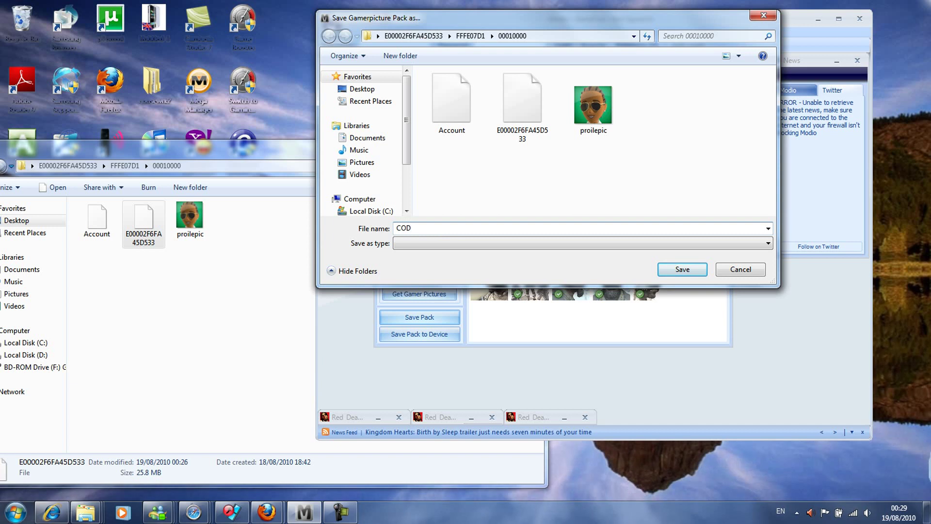
type("4")
left_click(692, 268)
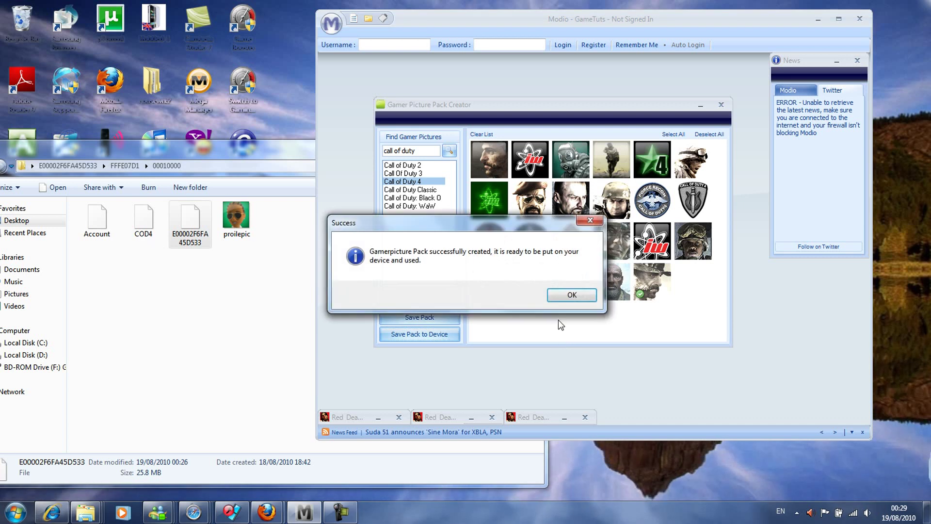
left_click(575, 300)
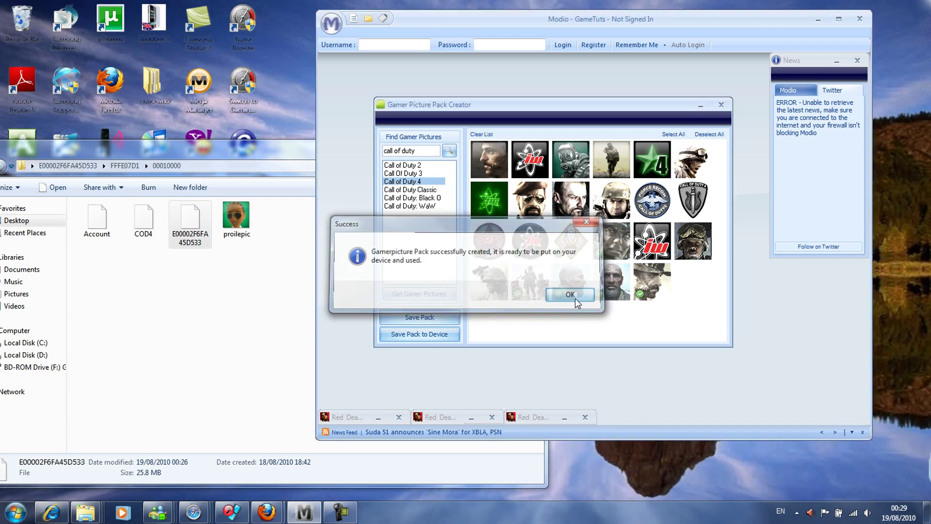
Check the new COD4 file in the folder, then close the Gamer Picture Pack Creator.
left_click(151, 234)
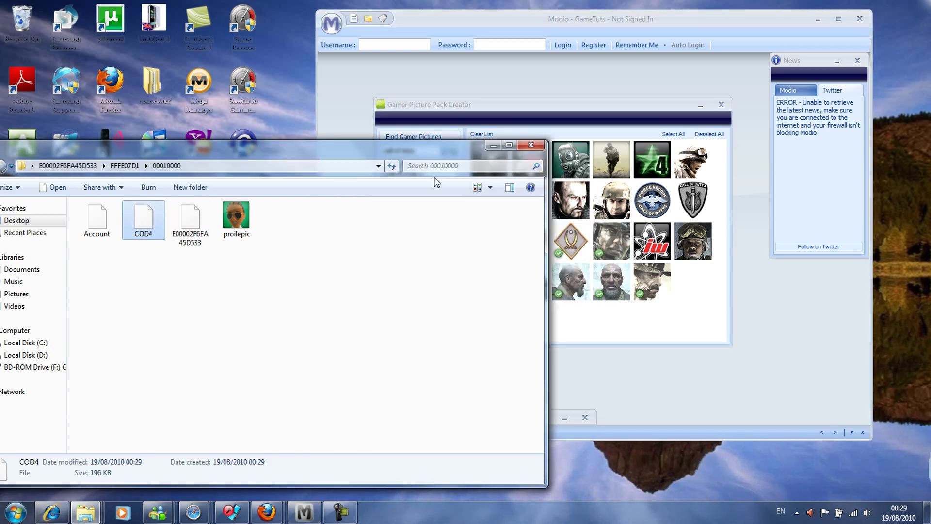
left_click(652, 125)
left_click(721, 105)
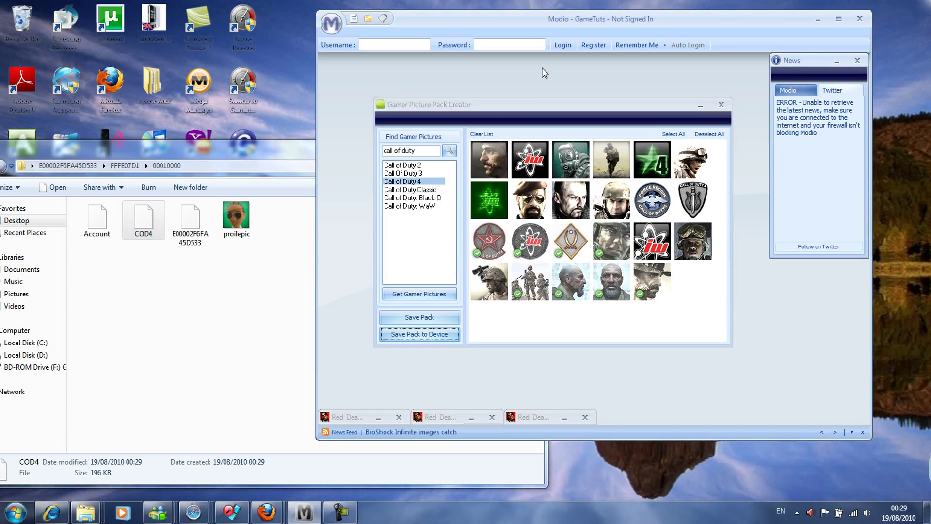
left_click(333, 23)
Open the Theme Creator from Other Tools and cancel the Choose Image dialog without loading anything.
mouse_move(500, 193)
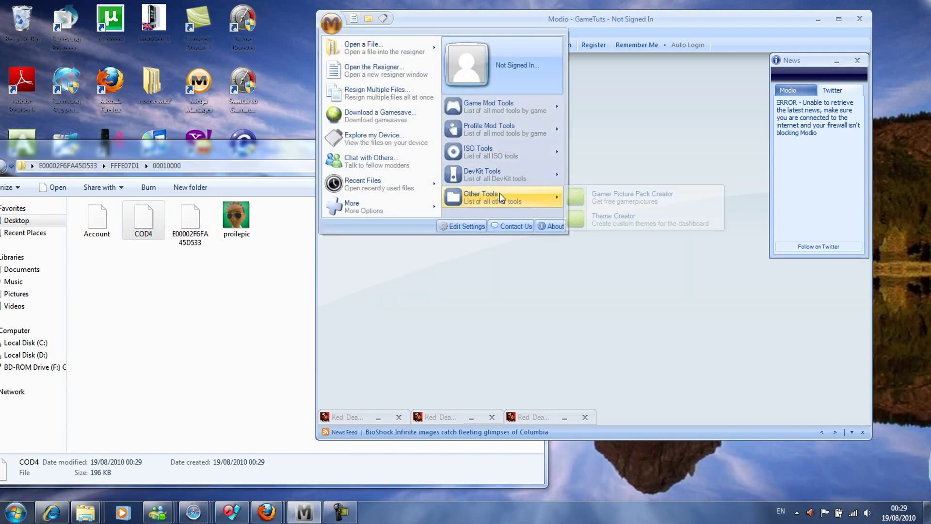
left_click(617, 223)
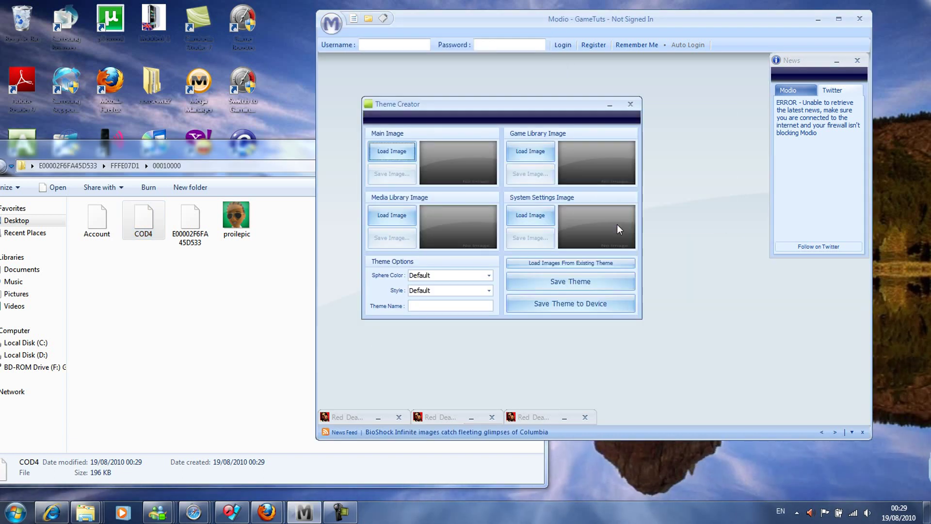
left_click(404, 148)
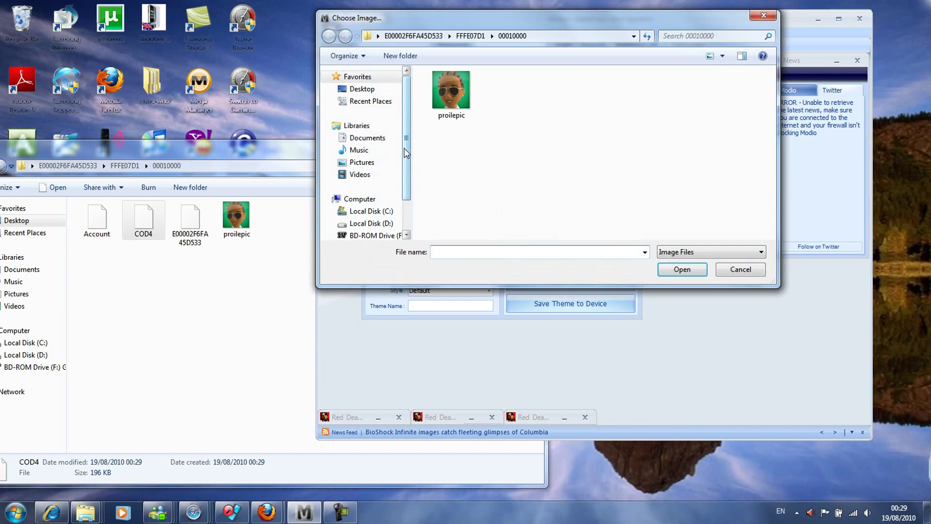
left_click(766, 15)
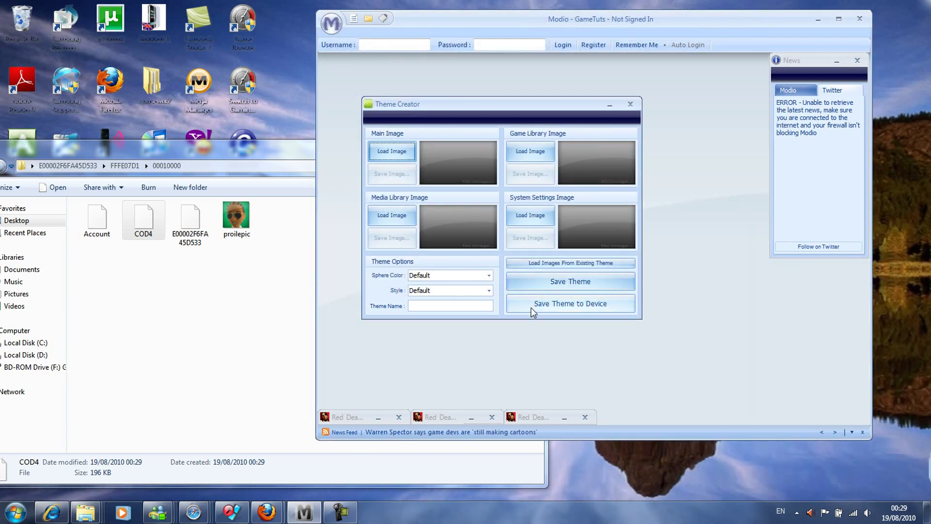
Close the Theme Creator, then view Edit Settings and close it unchanged.
left_click(629, 106)
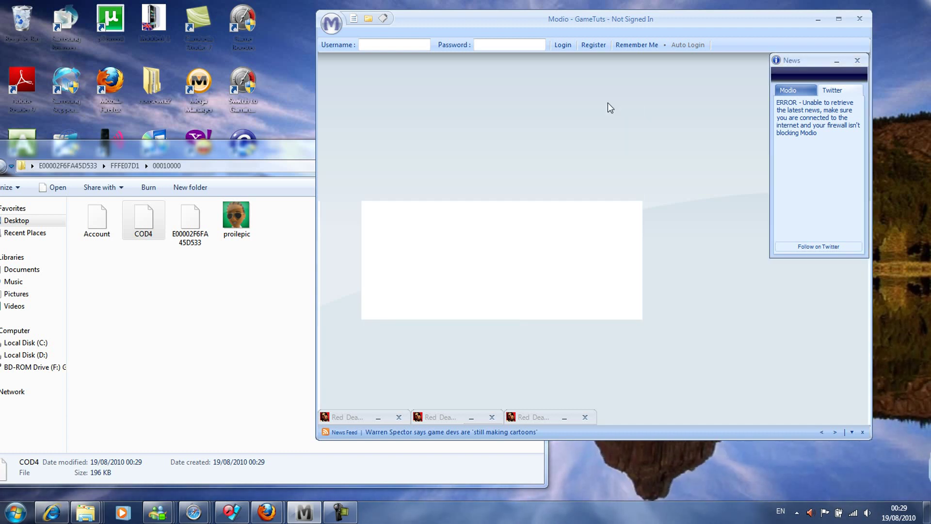
left_click(330, 24)
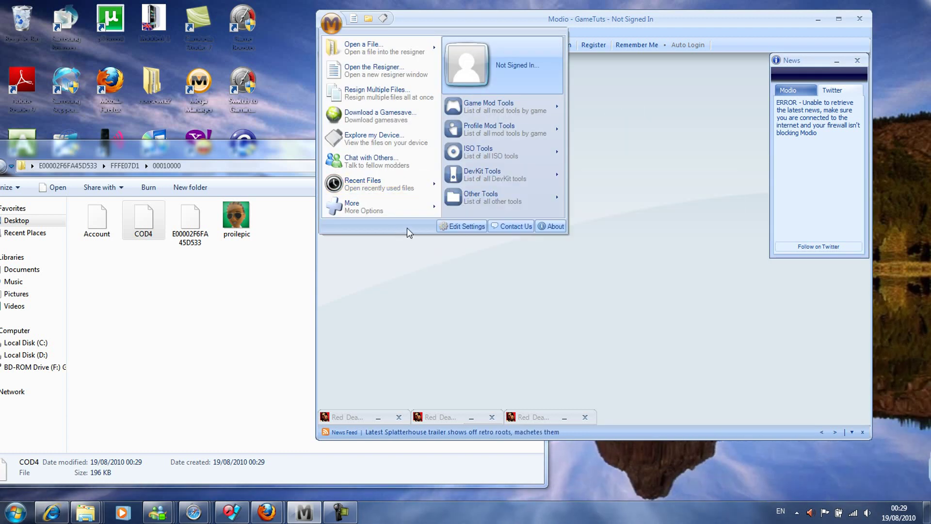
left_click(459, 226)
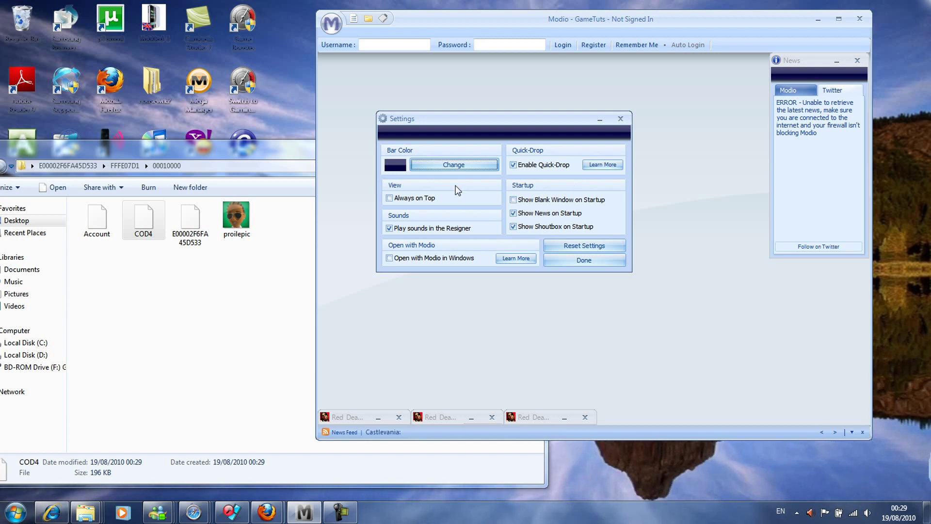
left_click(584, 260)
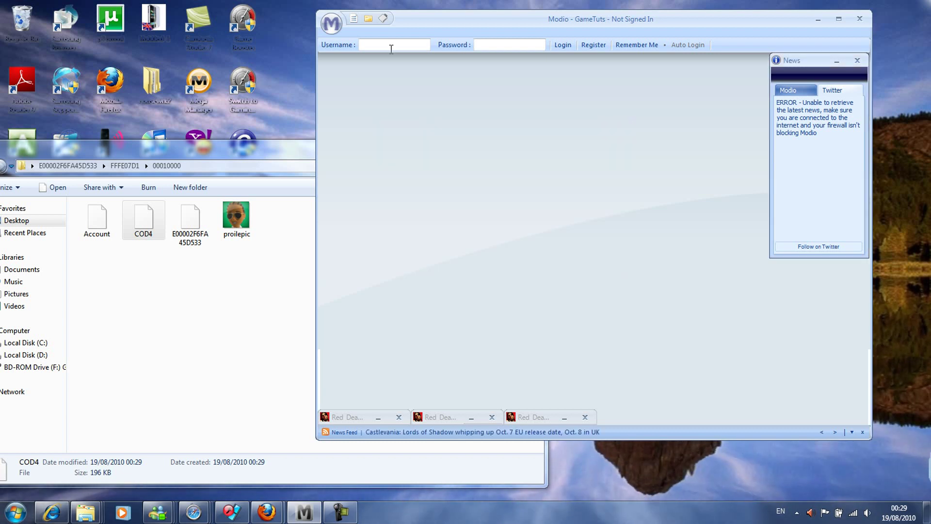
Open the Contact Us form and review its topics, keeping Reporting a program bug.
left_click(331, 22)
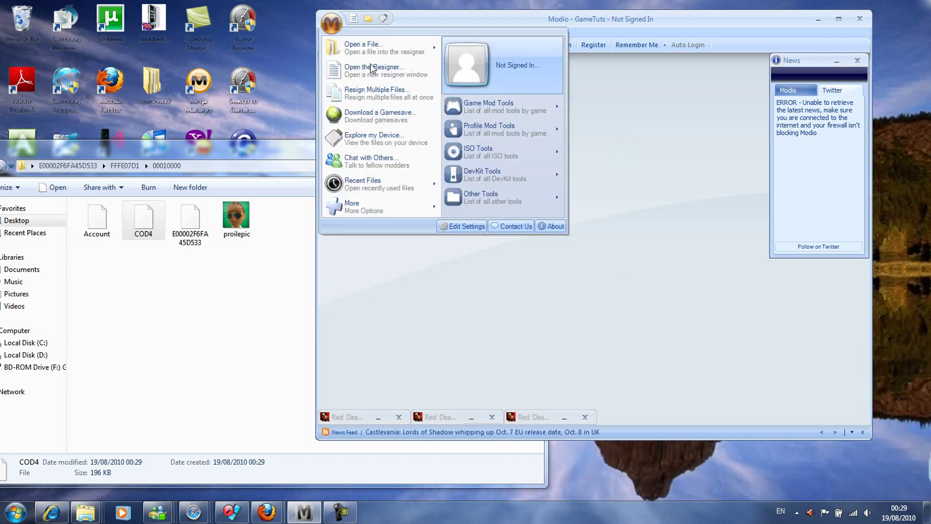
left_click(507, 224)
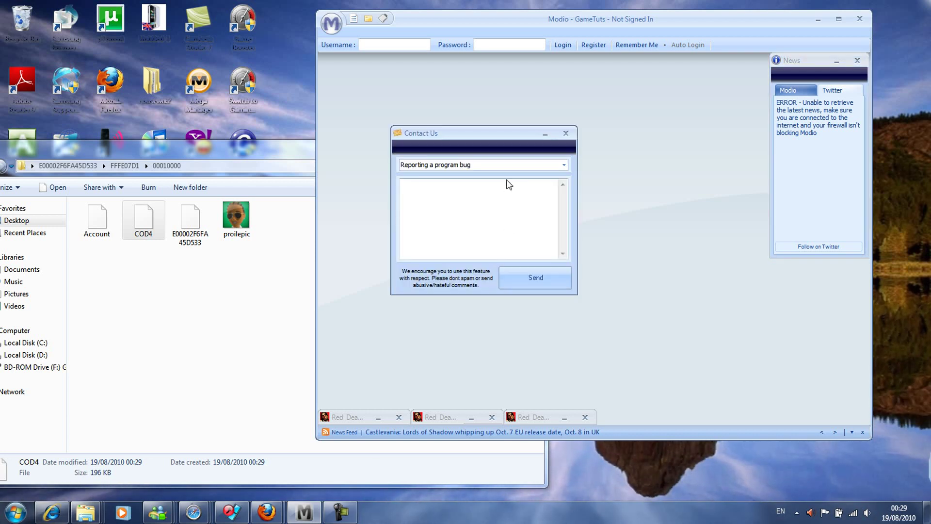
left_click(564, 166)
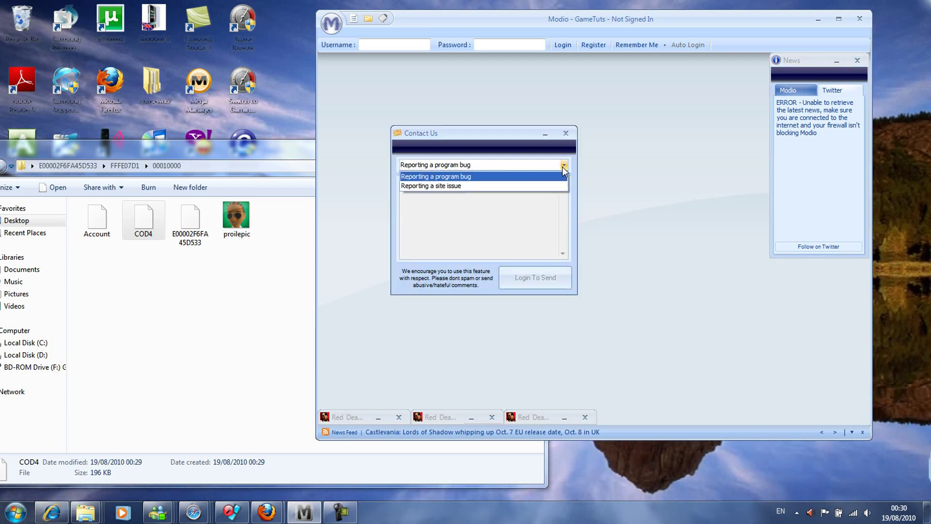
left_click(514, 154)
left_click(562, 137)
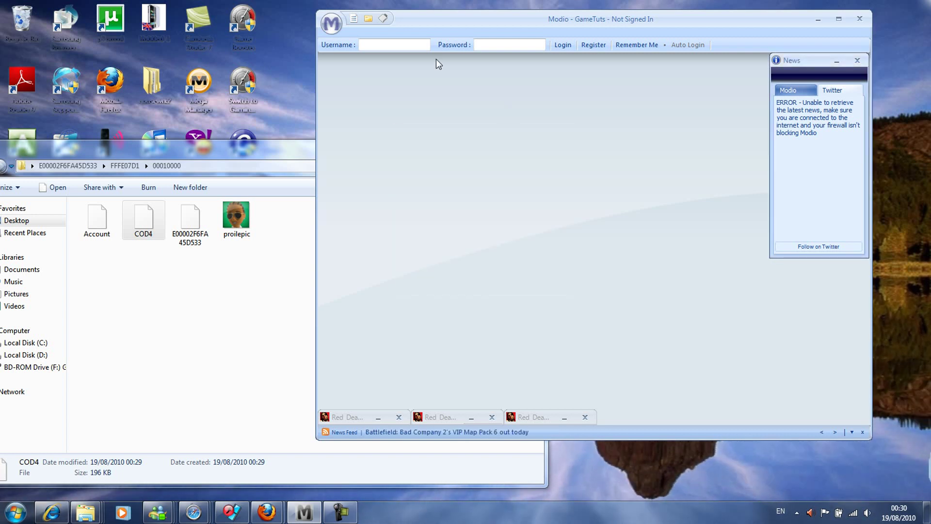
left_click(329, 25)
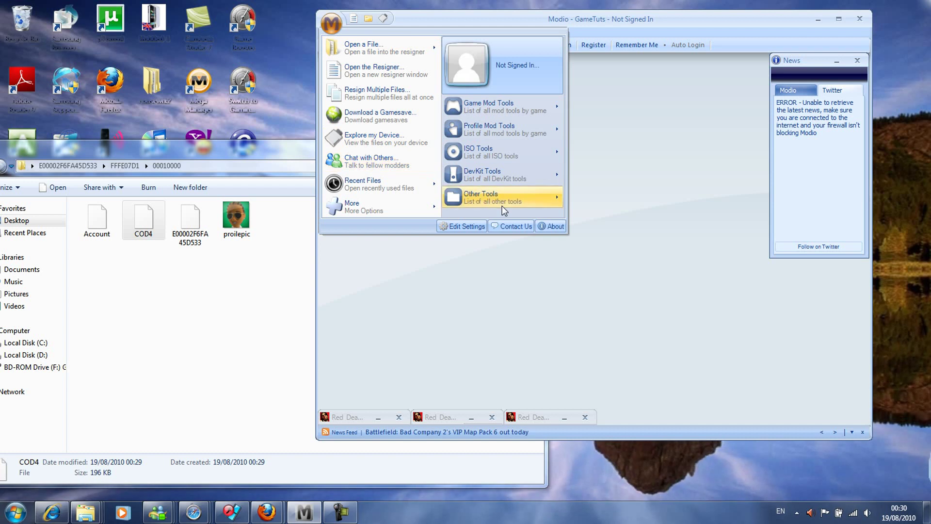
left_click(553, 226)
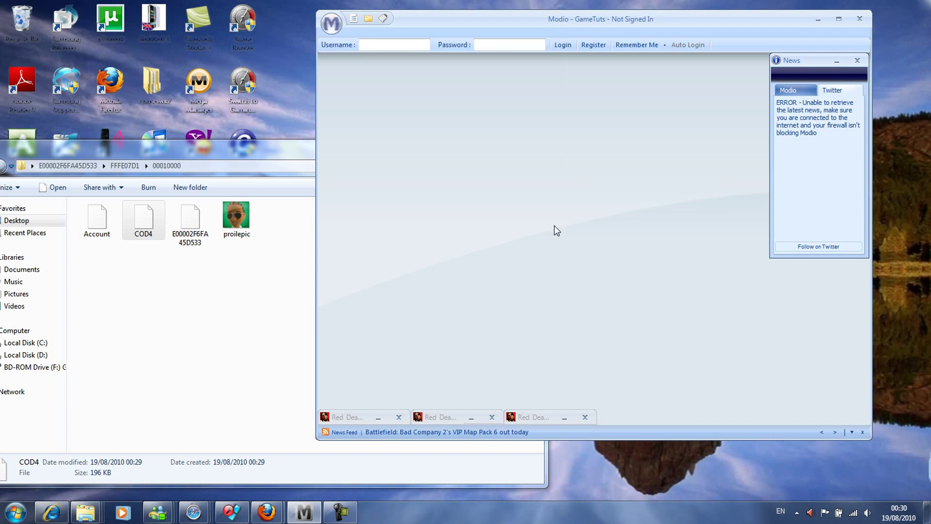
left_click_drag(571, 149, 491, 98)
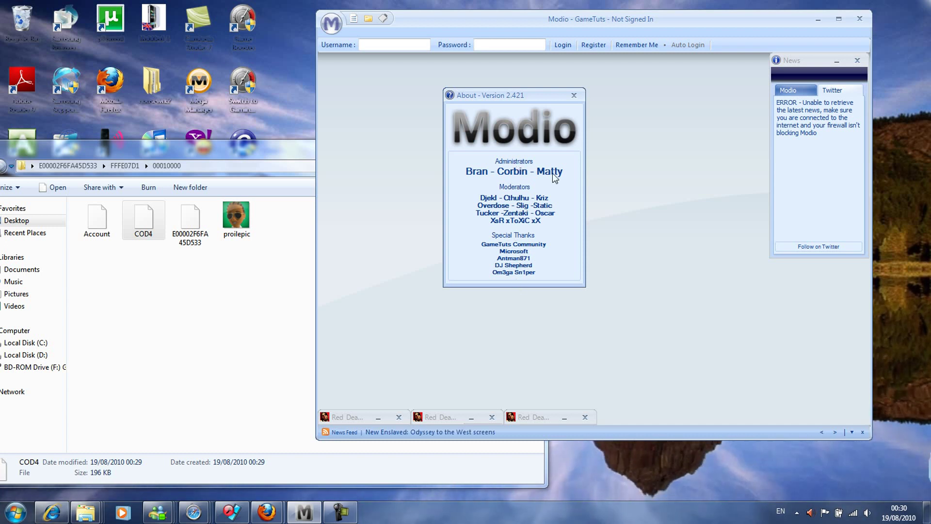
left_click(575, 94)
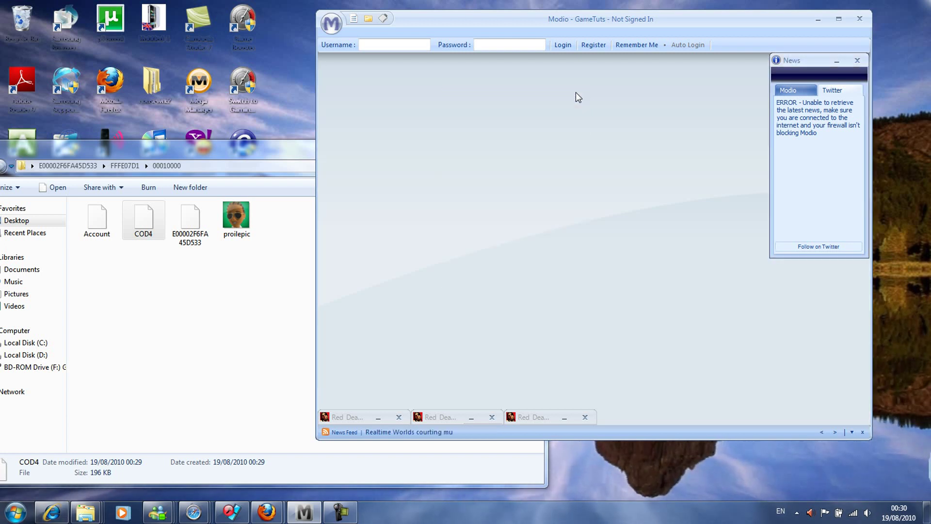
Exit Modio from its main menu and minimize the 00010000 folder window.
left_click(332, 25)
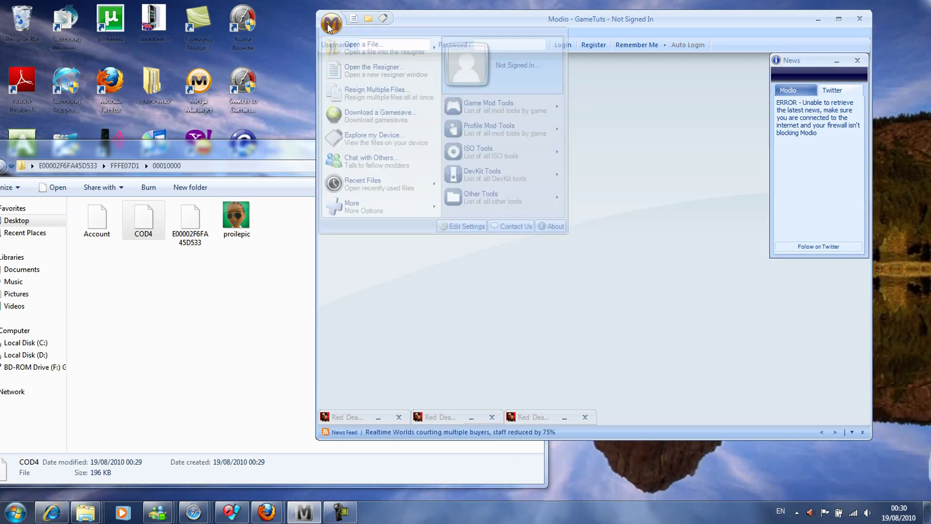
left_click(455, 247)
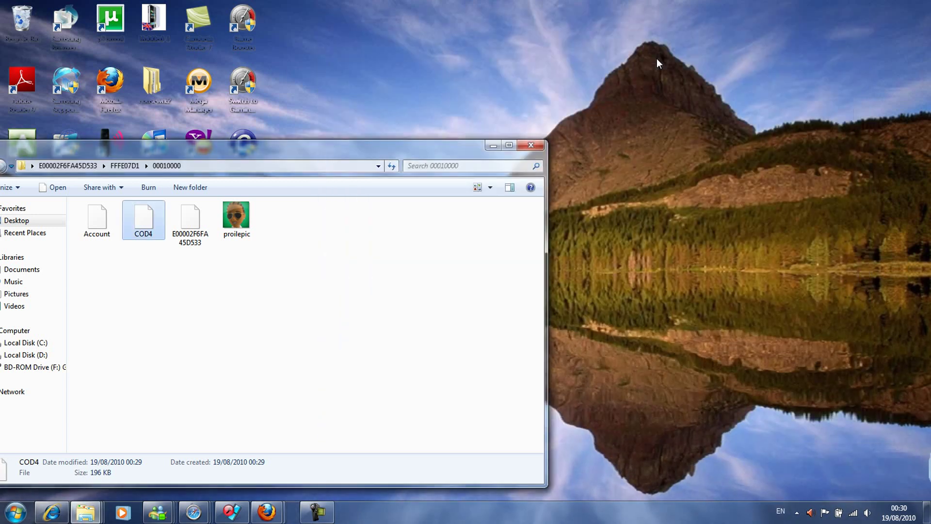
left_click(493, 145)
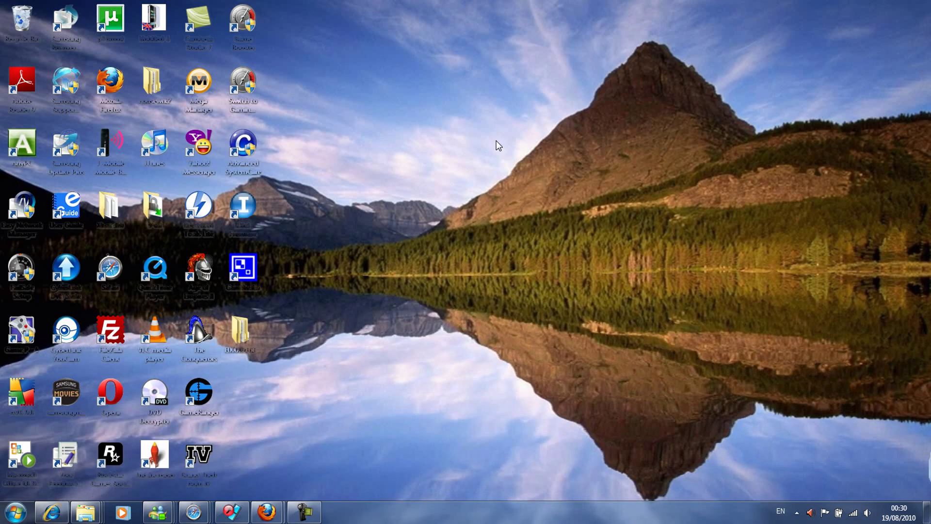